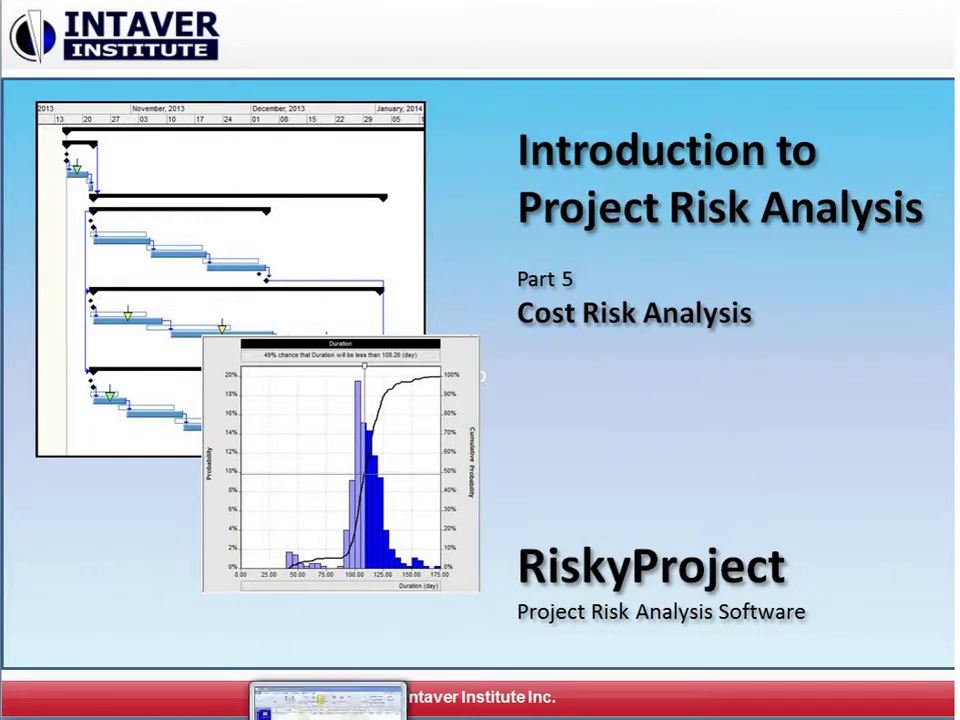
{"action": "left_click", "coordinate": [328, 702]}
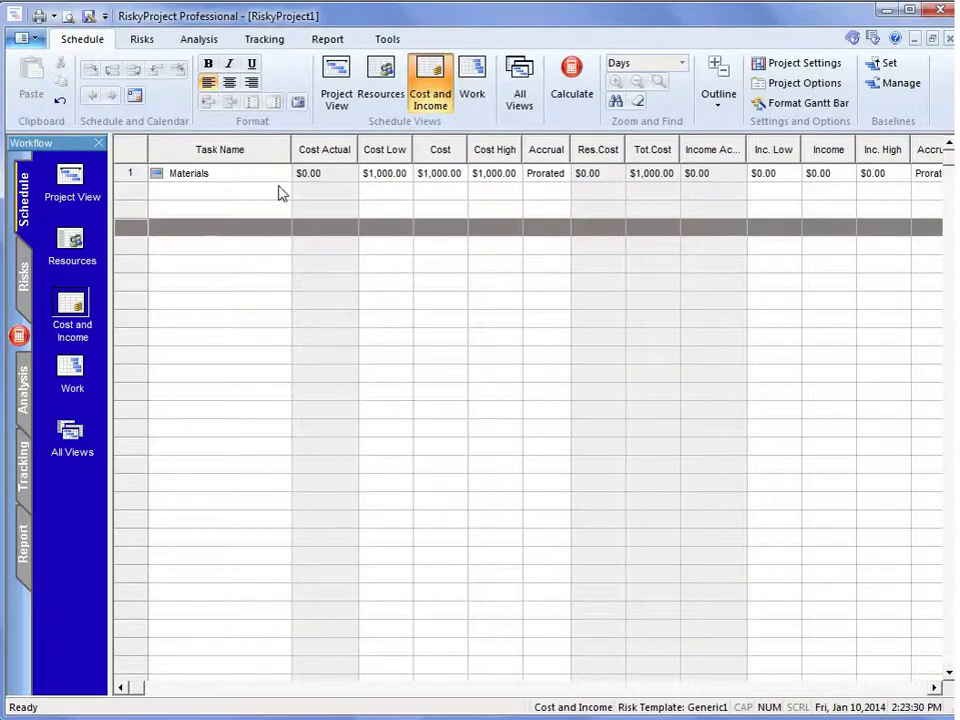
{"action": "left_click", "coordinate": [133, 177]}
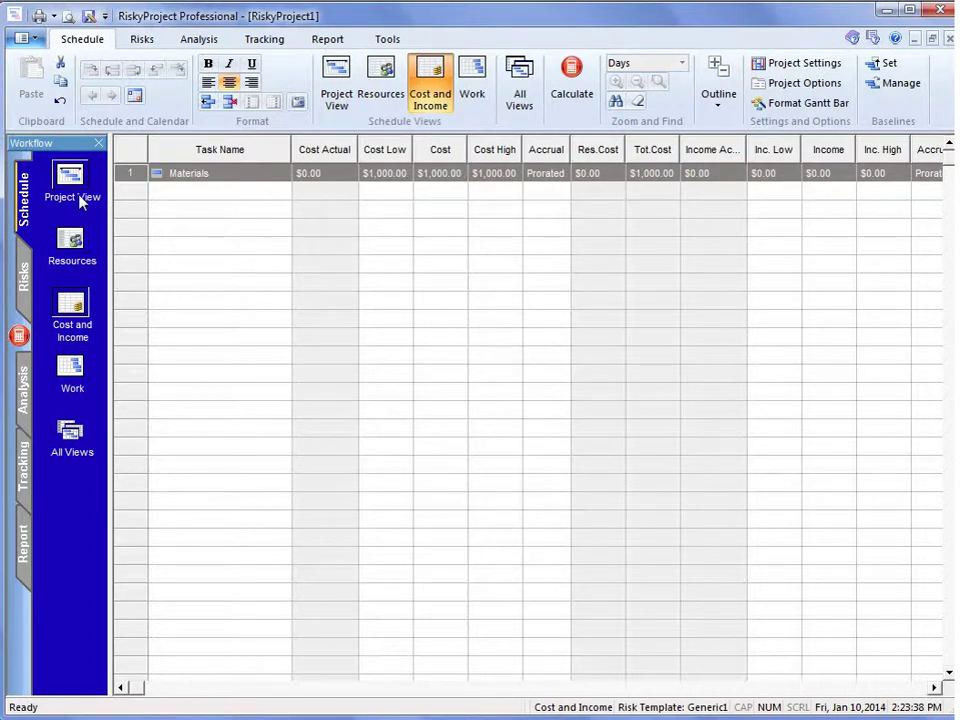
{"action": "left_click", "coordinate": [72, 190]}
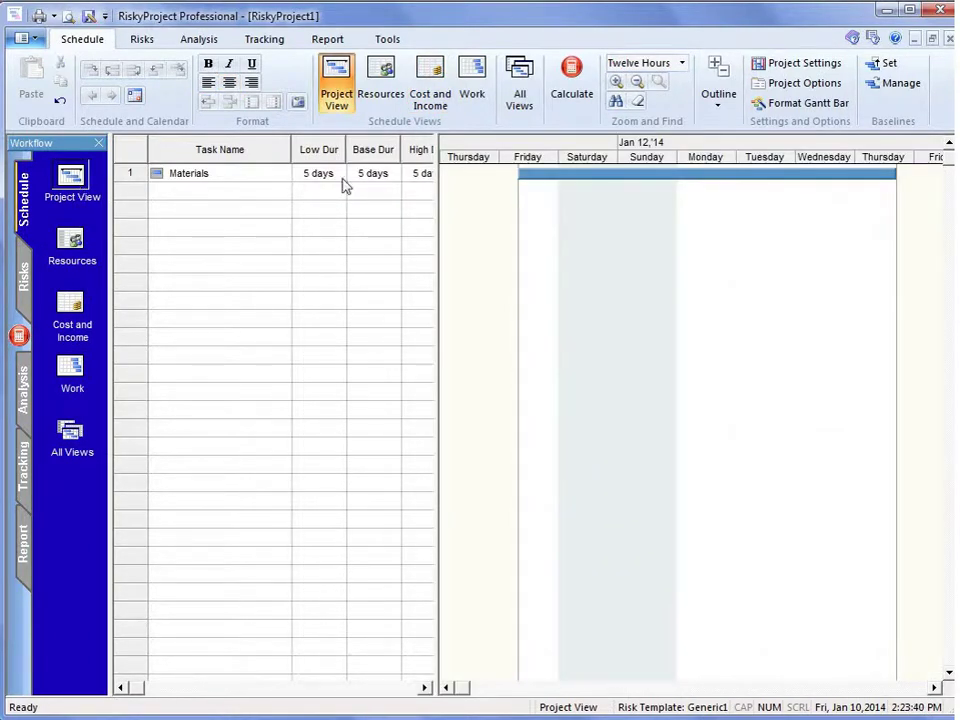
{"action": "left_click_drag", "start_coordinate": [437, 188], "coordinate": [478, 195]}
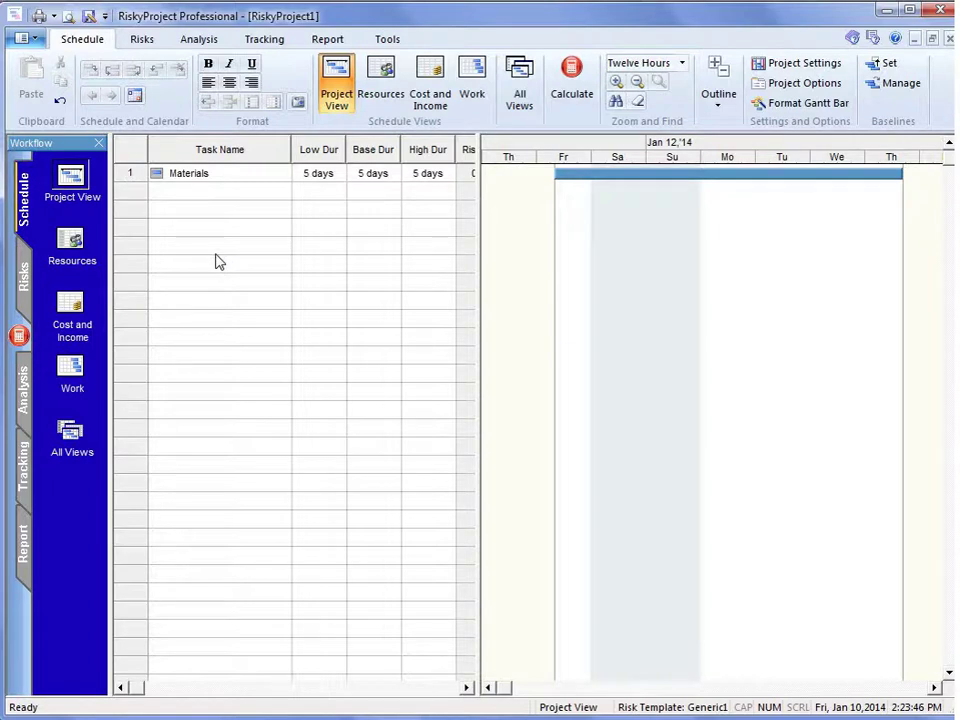
{"action": "left_click", "coordinate": [79, 303]}
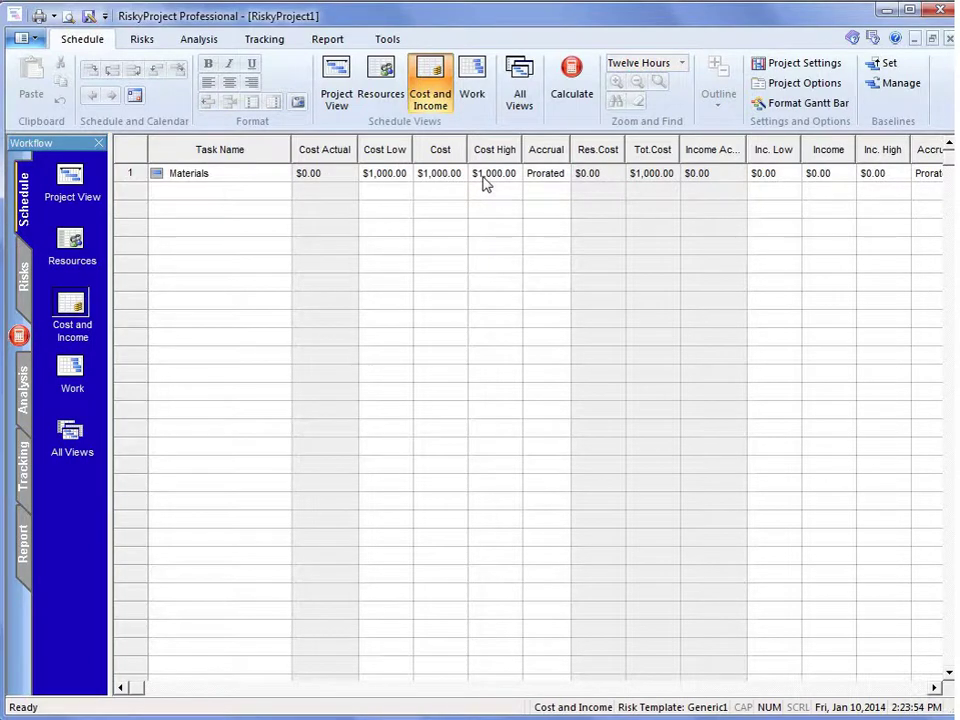
Open the Materials task's Low/High Fixed Cost settings and try the multiplier fields and distribution list.
{"action": "right_click", "coordinate": [130, 178]}
{"action": "left_click", "coordinate": [225, 553]}
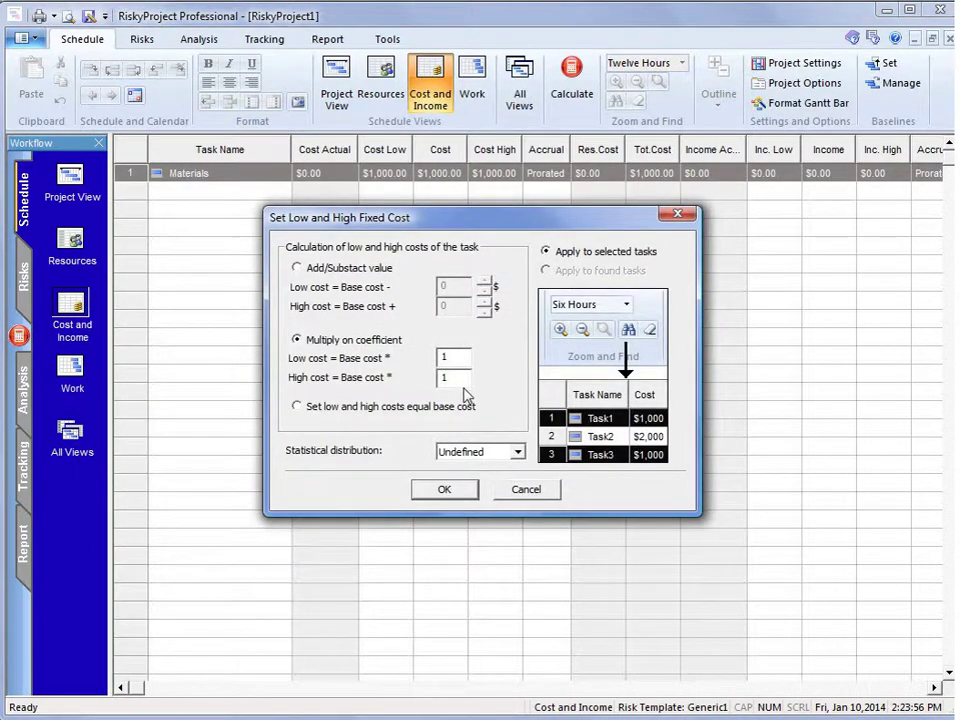
{"action": "double_click", "coordinate": [438, 356]}
{"action": "double_click", "coordinate": [453, 378]}
{"action": "type", "text": ".5"}
{"action": "left_click", "coordinate": [517, 452]}
{"action": "left_click", "coordinate": [519, 490]}
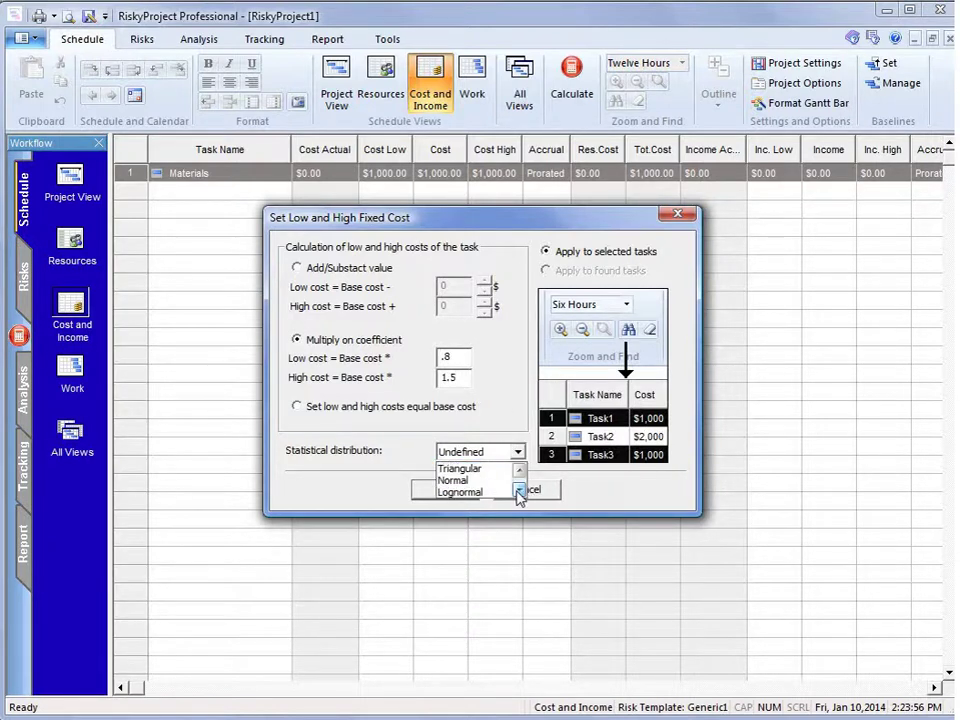
{"action": "left_click", "coordinate": [519, 490]}
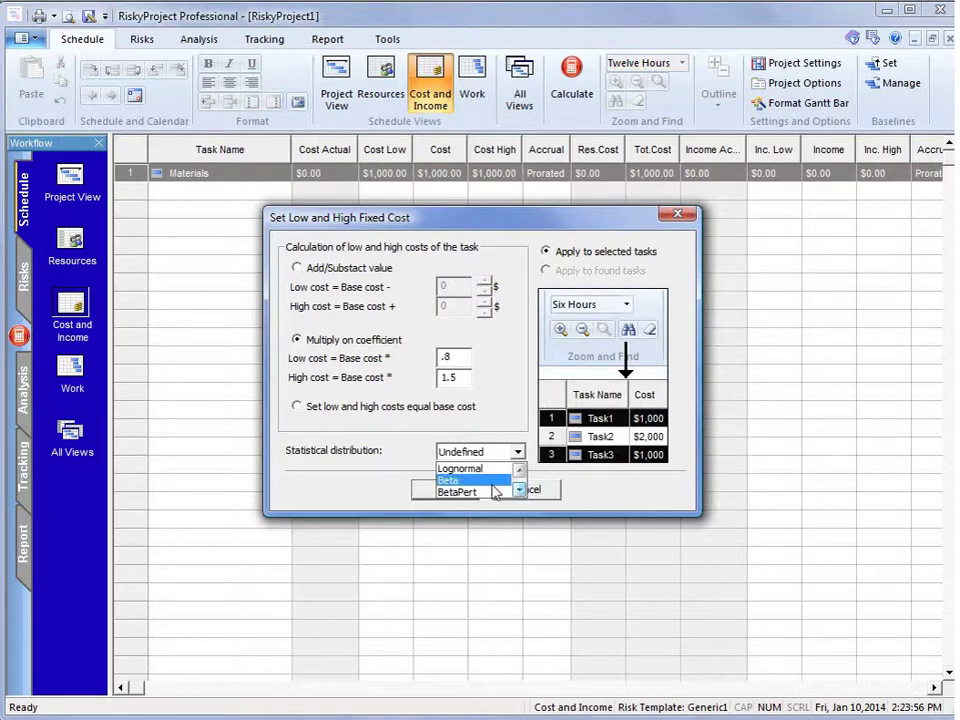
{"action": "left_click", "coordinate": [486, 481]}
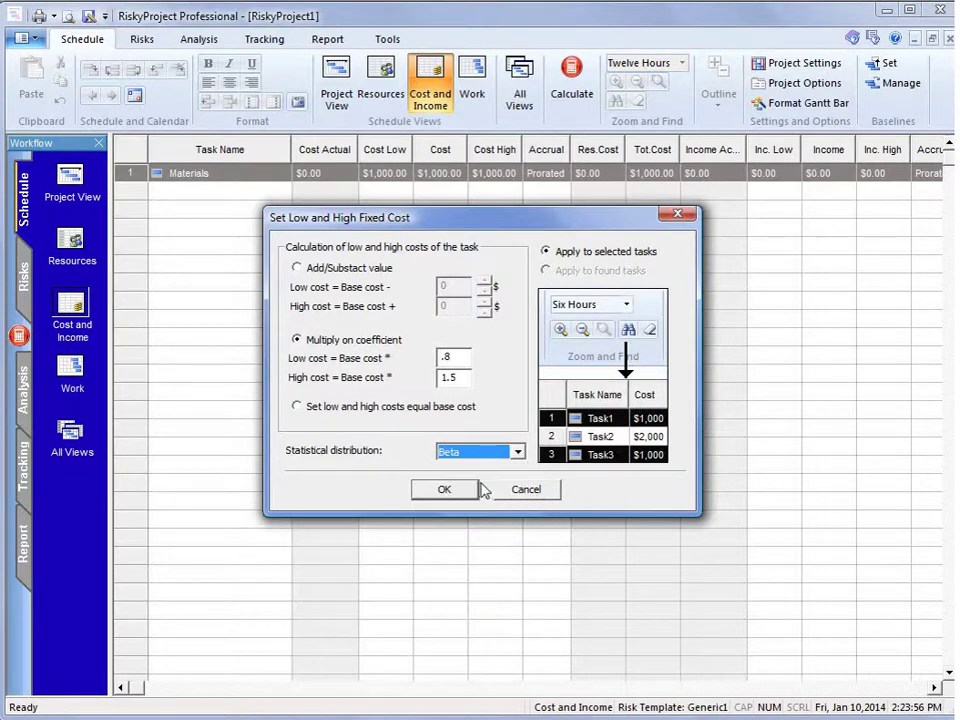
Use Add/Subtract values with a Triangular distribution, 100 low and 250 high, and apply.
{"action": "left_click", "coordinate": [303, 271]}
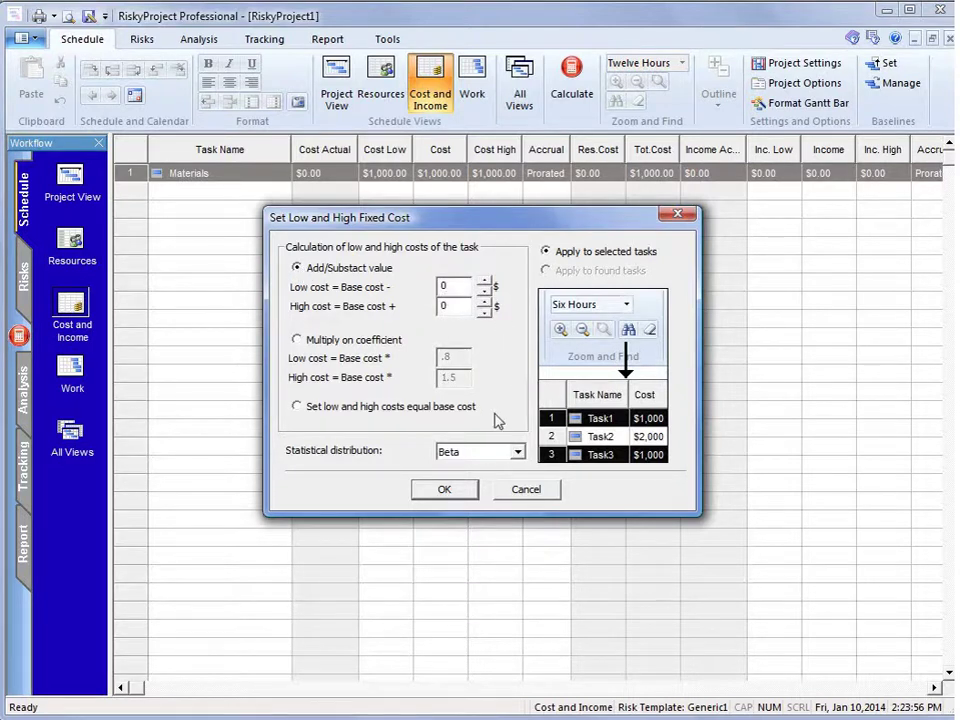
{"action": "left_click", "coordinate": [518, 453]}
{"action": "scroll", "coordinate": [512, 478], "scroll_direction": "down", "scroll_amount": 2}
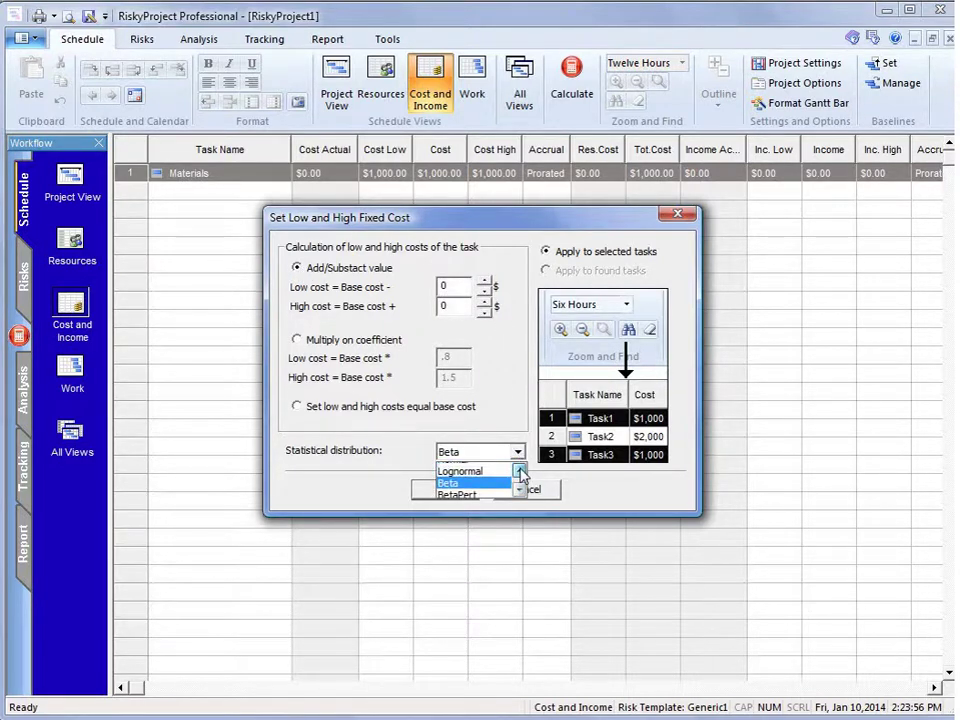
{"action": "scroll", "coordinate": [514, 480], "scroll_direction": "down", "scroll_amount": 1}
{"action": "left_click", "coordinate": [504, 470]}
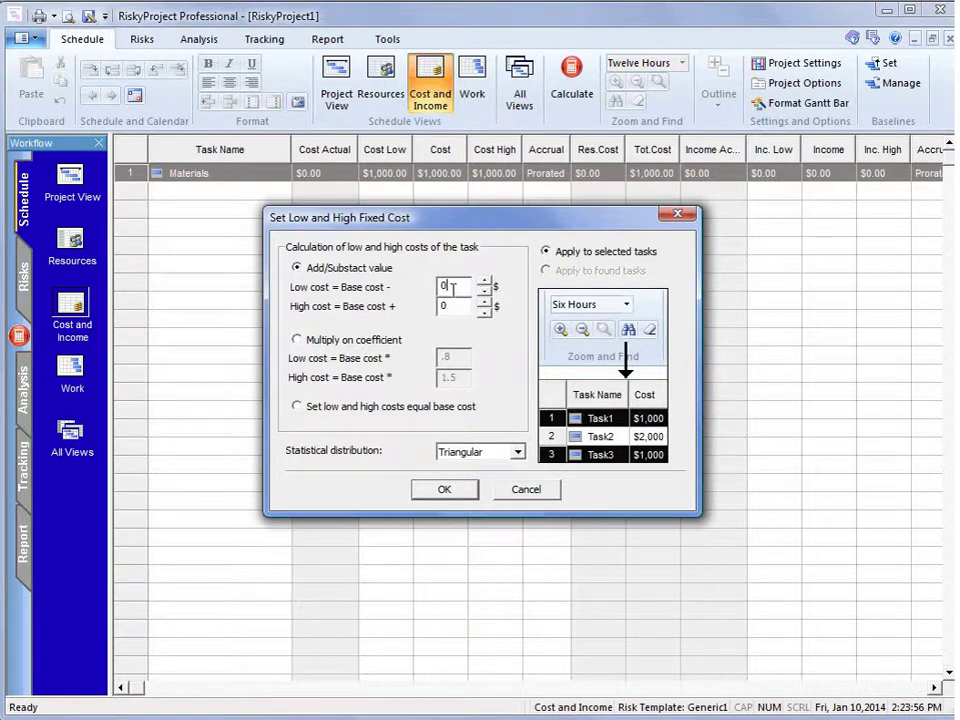
{"action": "double_click", "coordinate": [447, 286]}
{"action": "type", "text": "00"}
{"action": "double_click", "coordinate": [440, 307]}
{"action": "type", "text": "25"}
{"action": "left_click", "coordinate": [450, 490]}
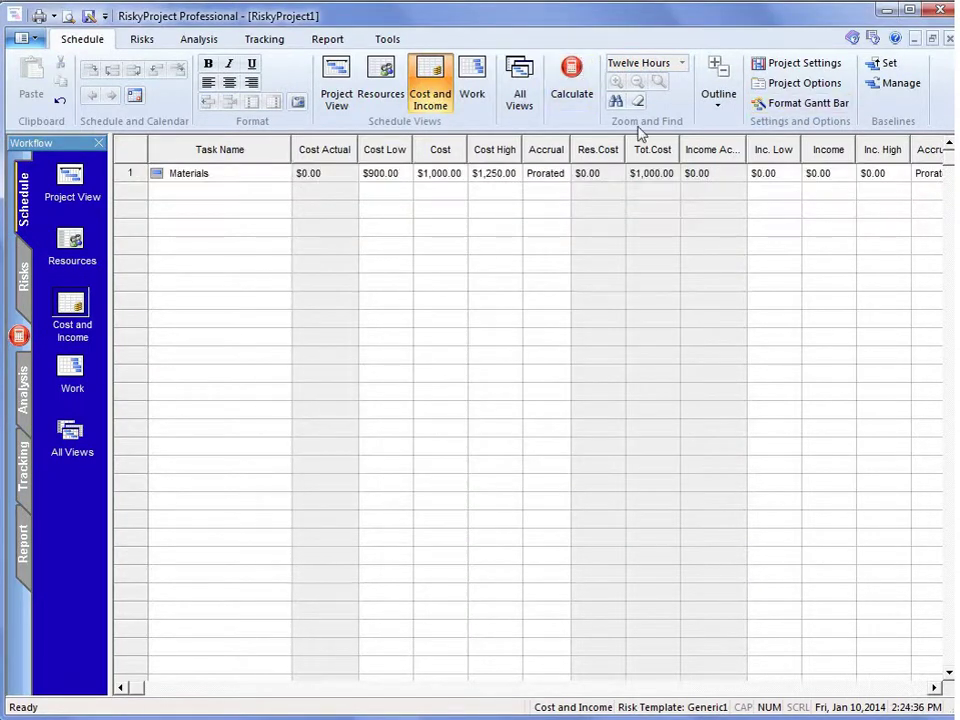
Show the Probability Plot simulation results for the Materials task.
{"action": "left_click", "coordinate": [218, 44]}
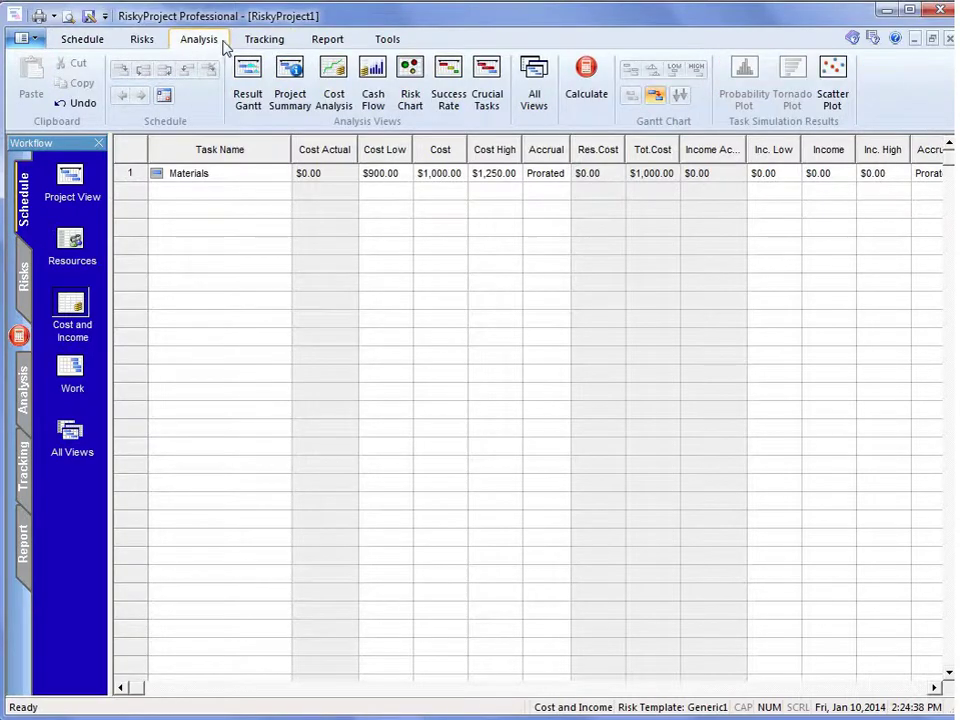
{"action": "left_click", "coordinate": [135, 174]}
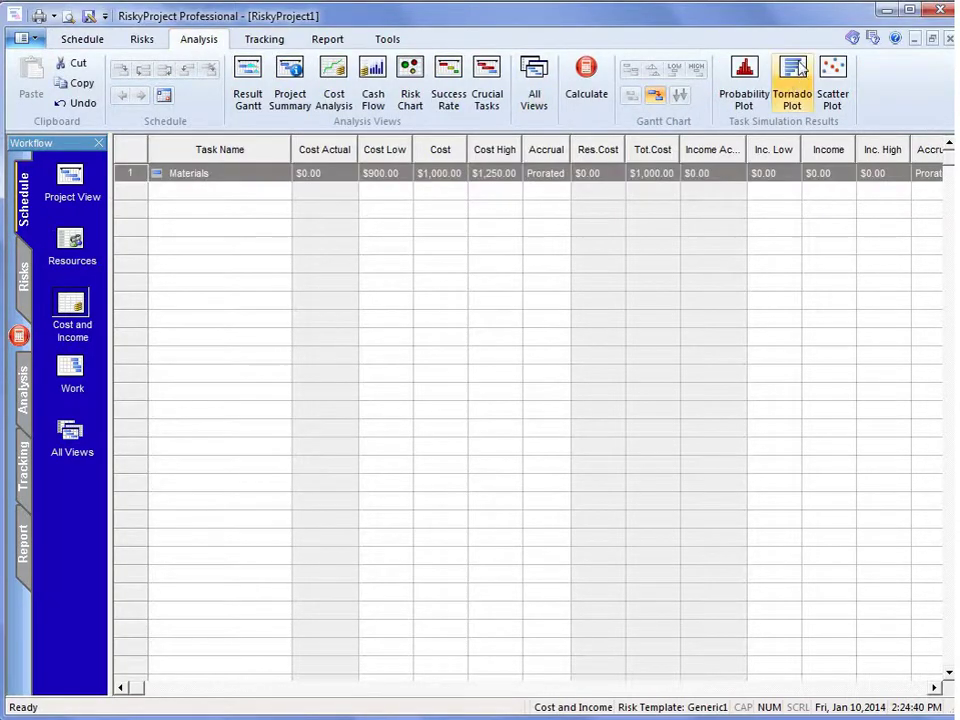
{"action": "left_click", "coordinate": [744, 80]}
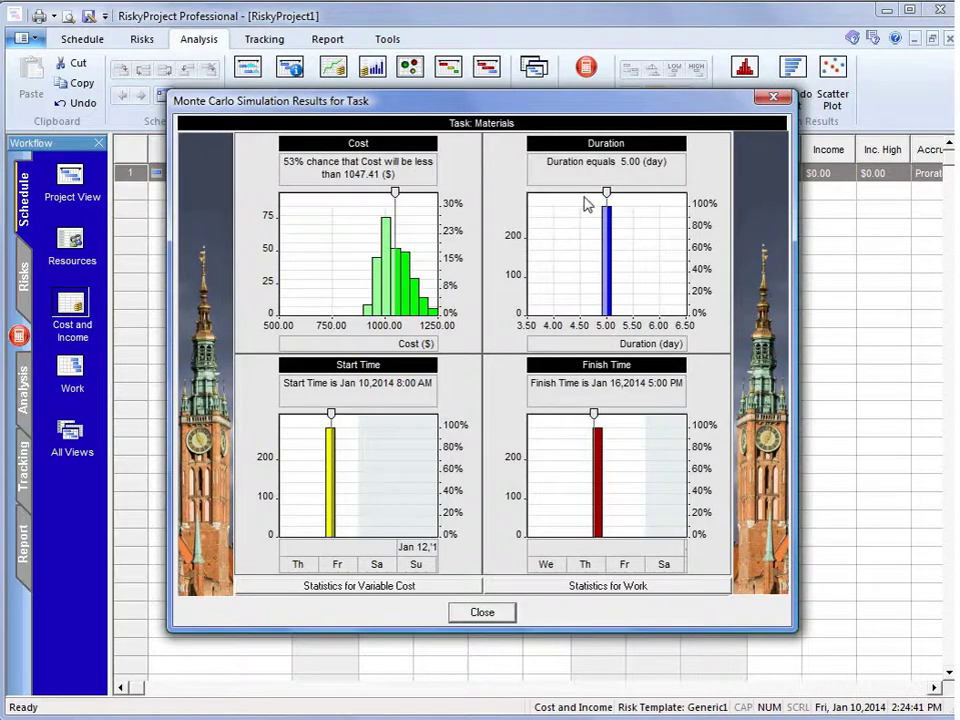
{"action": "left_click_drag", "start_coordinate": [637, 107], "coordinate": [646, 162]}
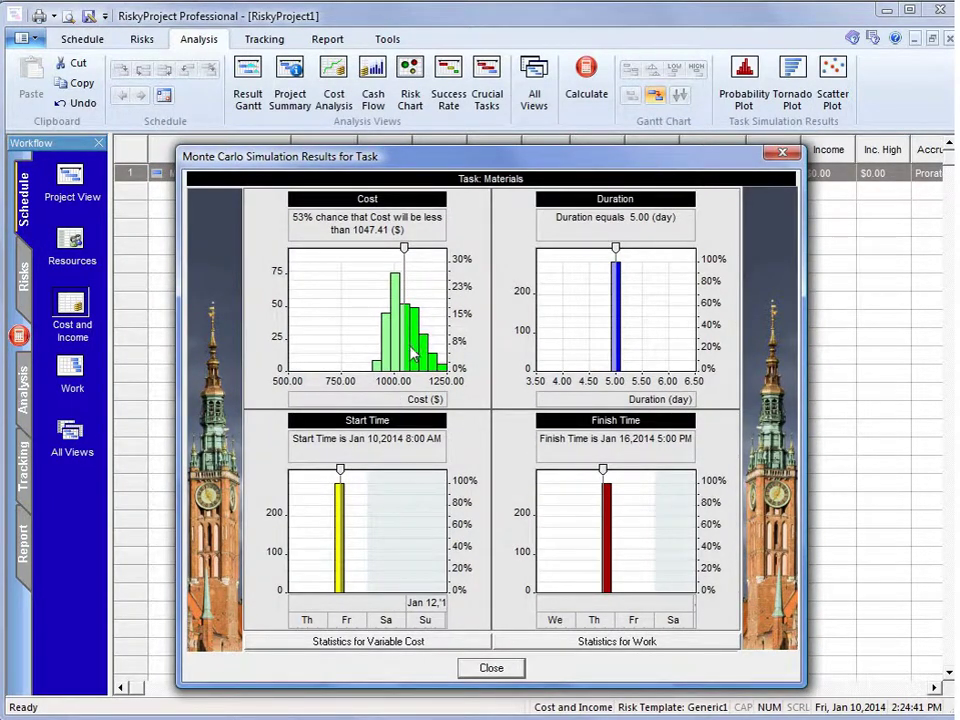
Inspect the detailed Materials cost histogram (mean near $1,048), then close both result windows.
{"action": "double_click", "coordinate": [380, 365]}
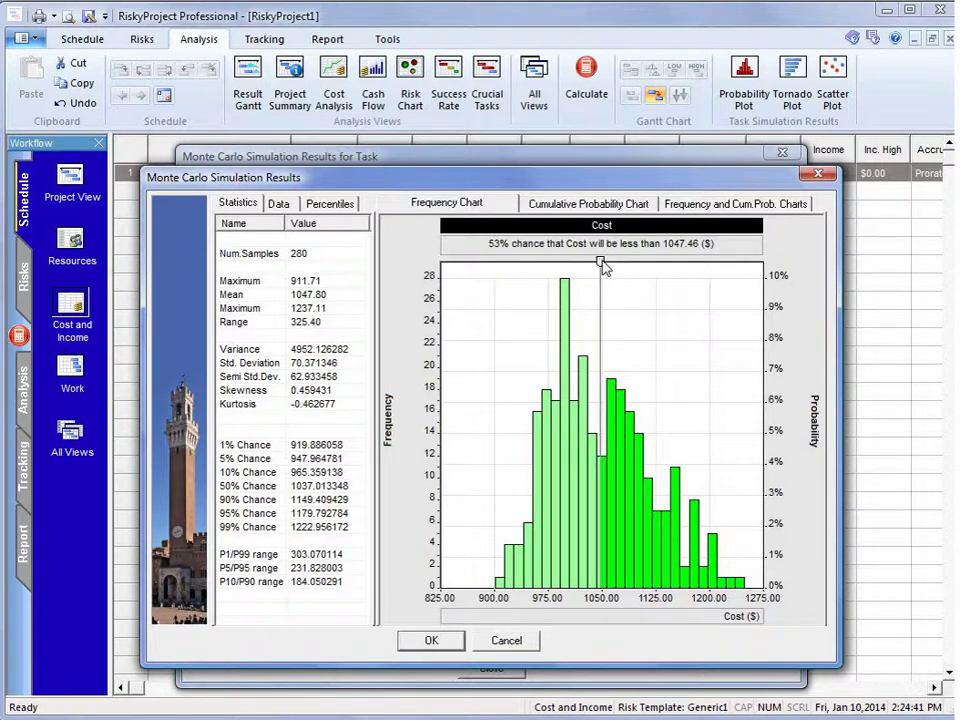
{"action": "left_click_drag", "start_coordinate": [600, 262], "coordinate": [553, 262]}
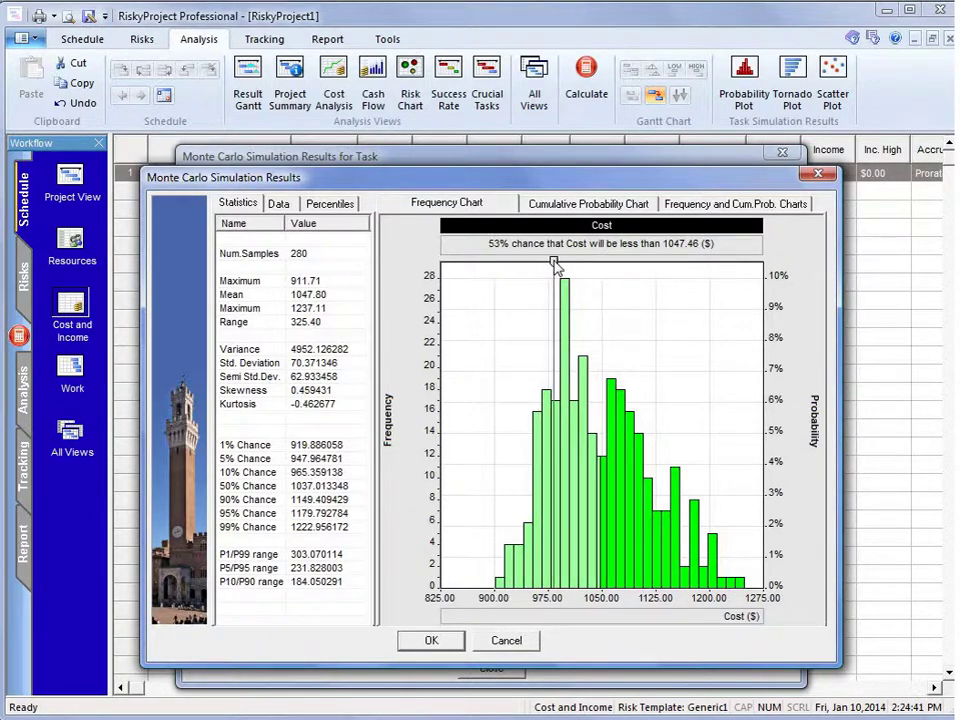
{"action": "left_click_drag", "start_coordinate": [556, 265], "coordinate": [569, 268]}
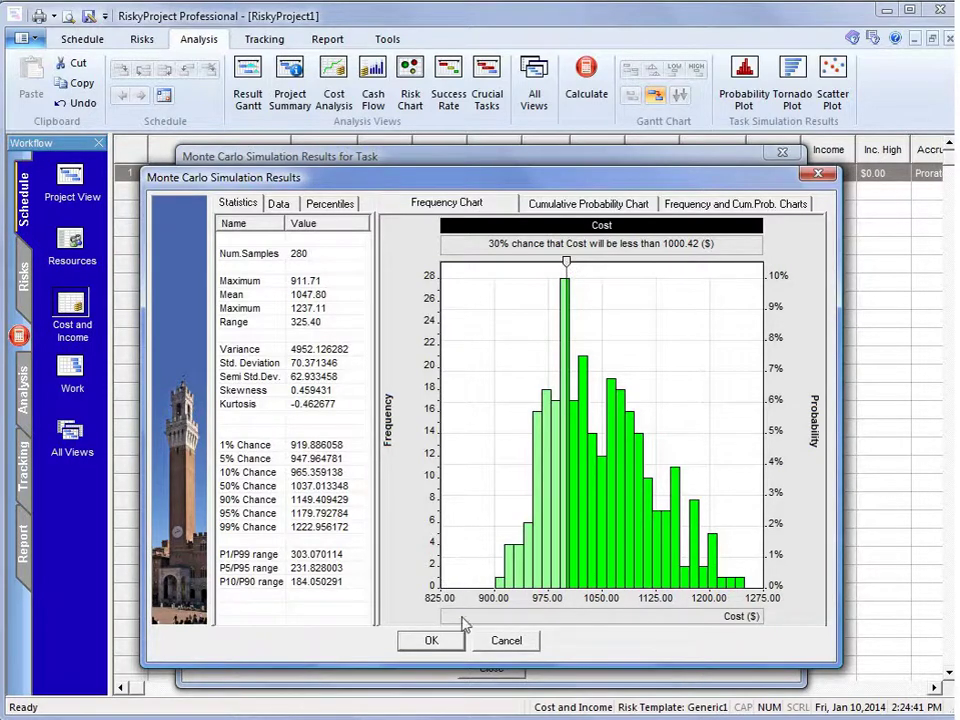
{"action": "left_click", "coordinate": [507, 642]}
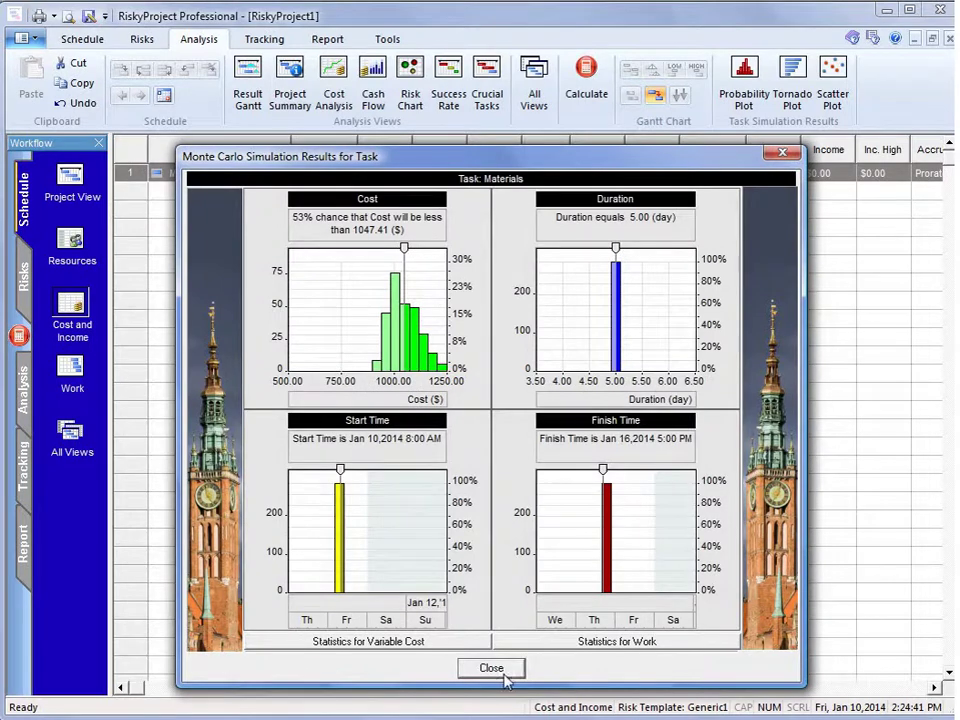
{"action": "left_click", "coordinate": [507, 669]}
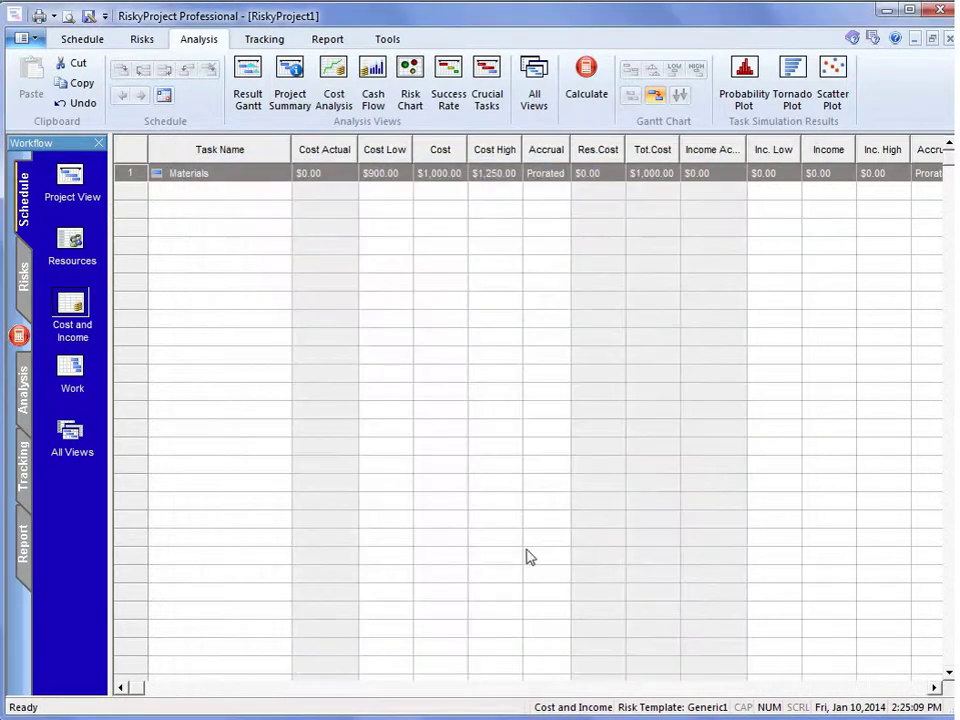
Reset the Materials low and high fixed costs to equal the $1,000 base via Set Low/High Fixed Cost.
{"action": "right_click", "coordinate": [126, 175]}
{"action": "left_click", "coordinate": [238, 540]}
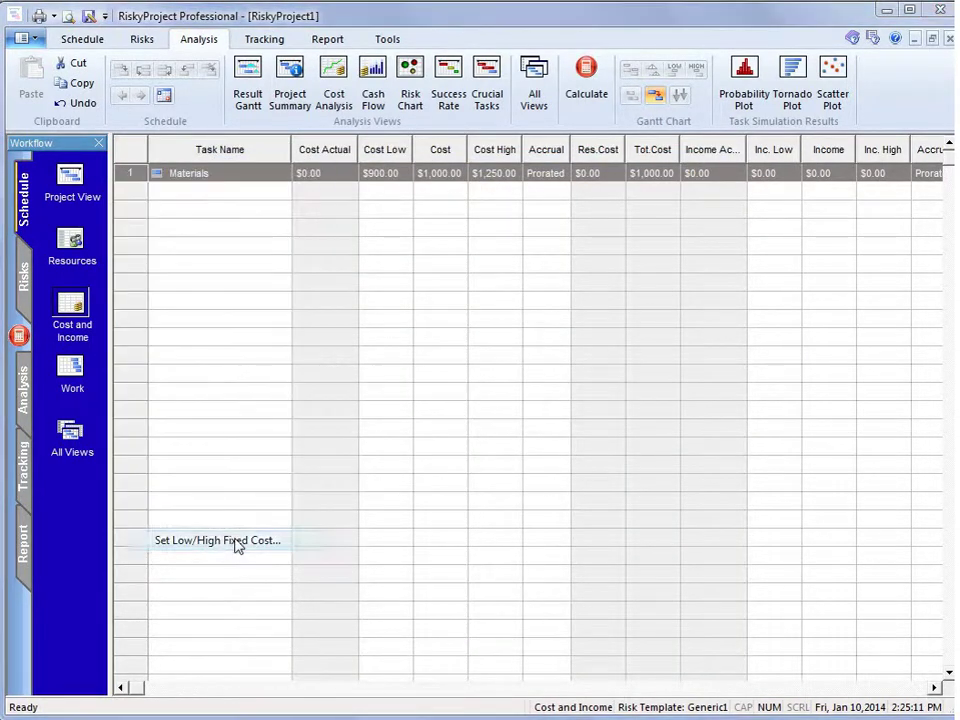
{"action": "left_click", "coordinate": [320, 408]}
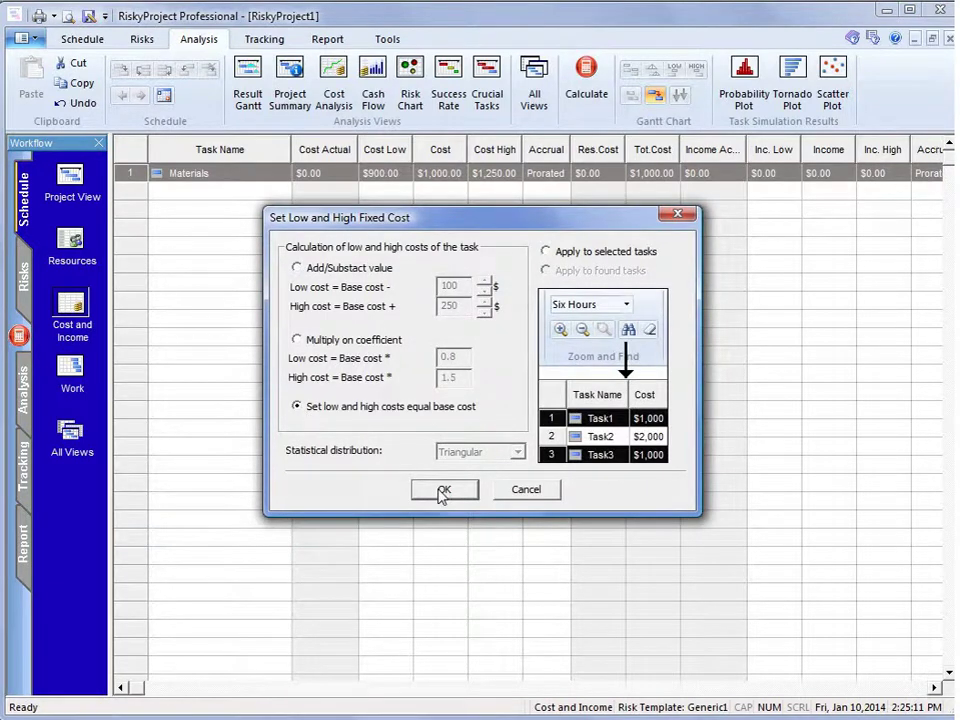
{"action": "left_click", "coordinate": [444, 492]}
{"action": "left_click", "coordinate": [436, 190]}
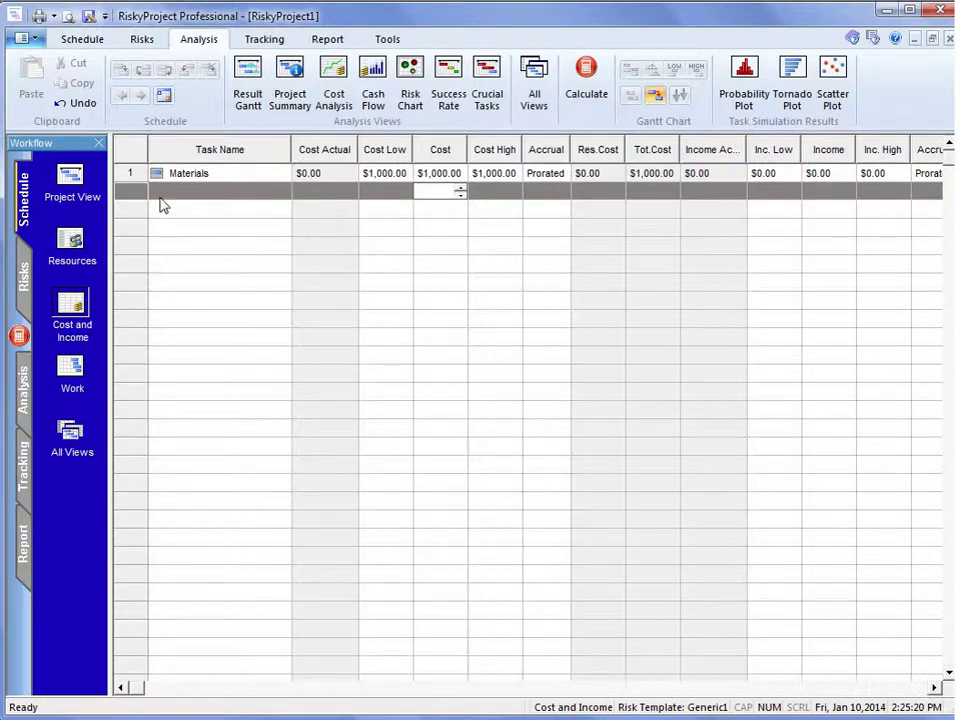
Add a 'Cost Risk' entry on the Risks tab of the Materials Task Information.
{"action": "right_click", "coordinate": [133, 177]}
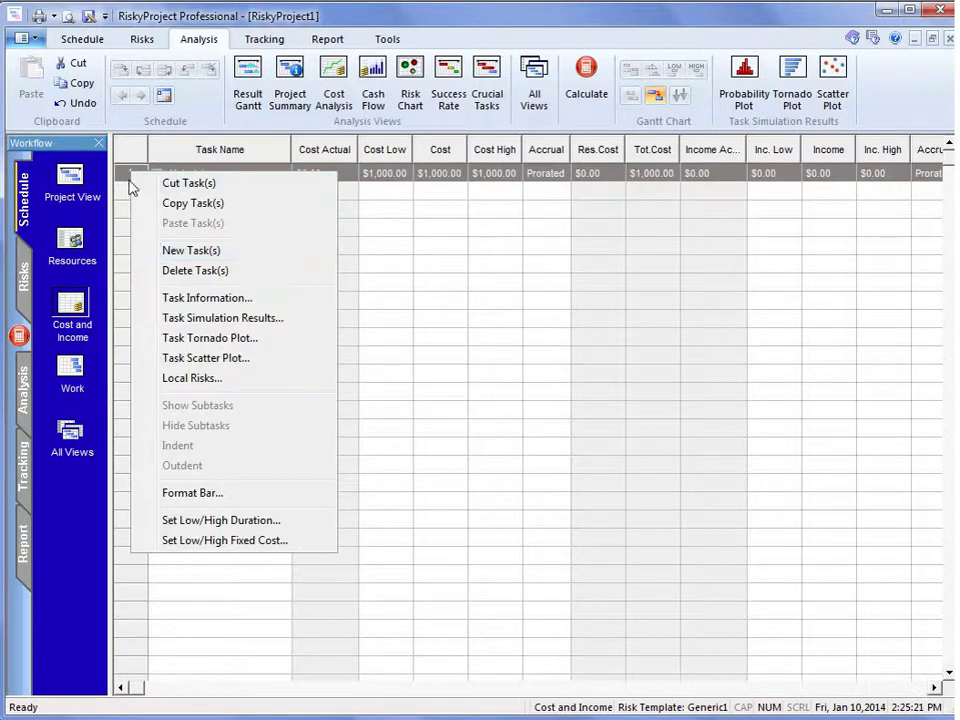
{"action": "left_click", "coordinate": [205, 298]}
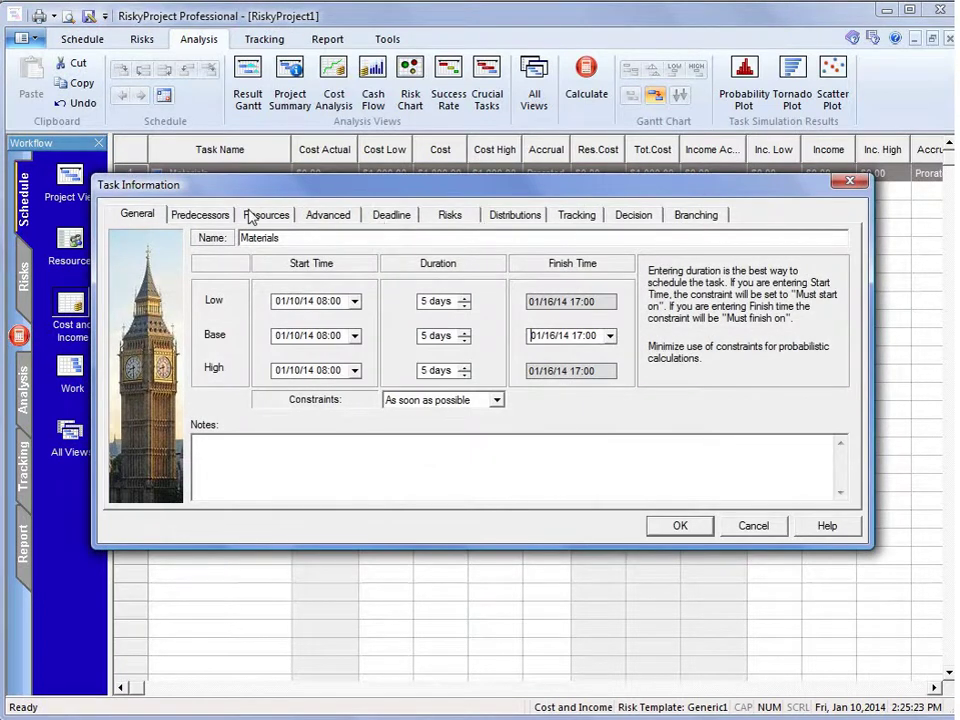
{"action": "left_click", "coordinate": [449, 215]}
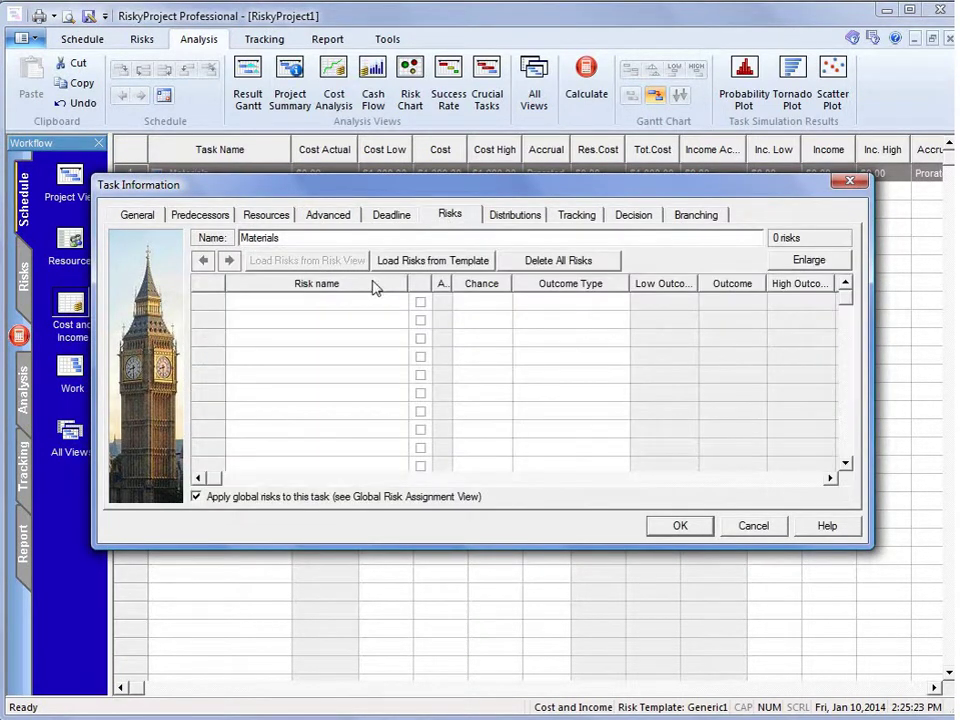
{"action": "left_click", "coordinate": [375, 301]}
{"action": "type", "text": "Cost"}
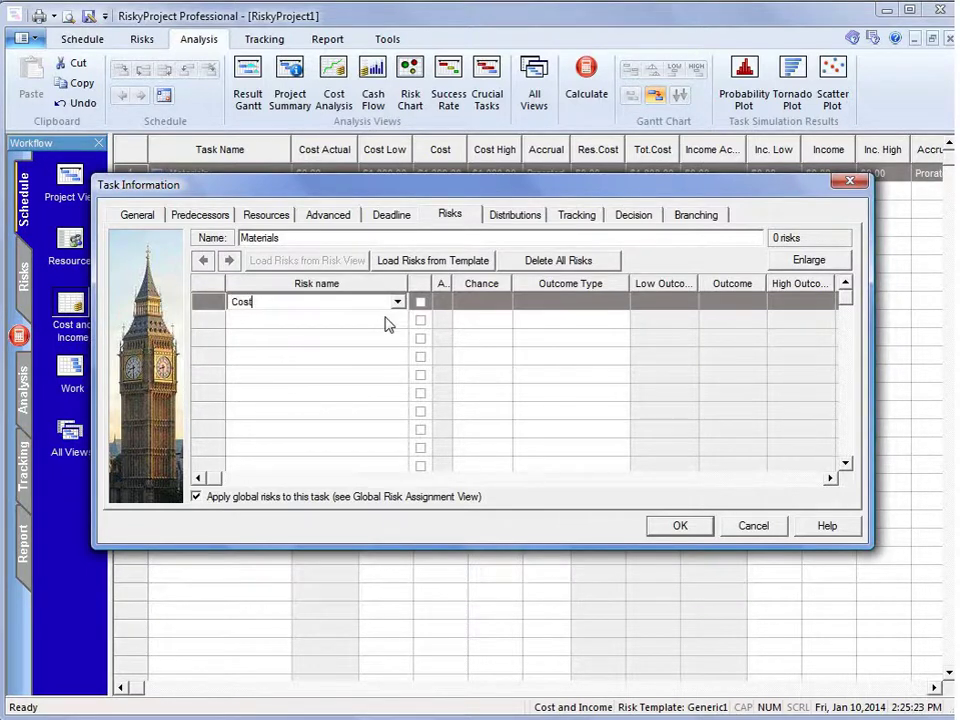
{"action": "type", "text": " Risk"}
{"action": "left_click", "coordinate": [389, 323]}
Set the Cost Risk chance to 50% and open the outcome type choices.
{"action": "left_click", "coordinate": [475, 301]}
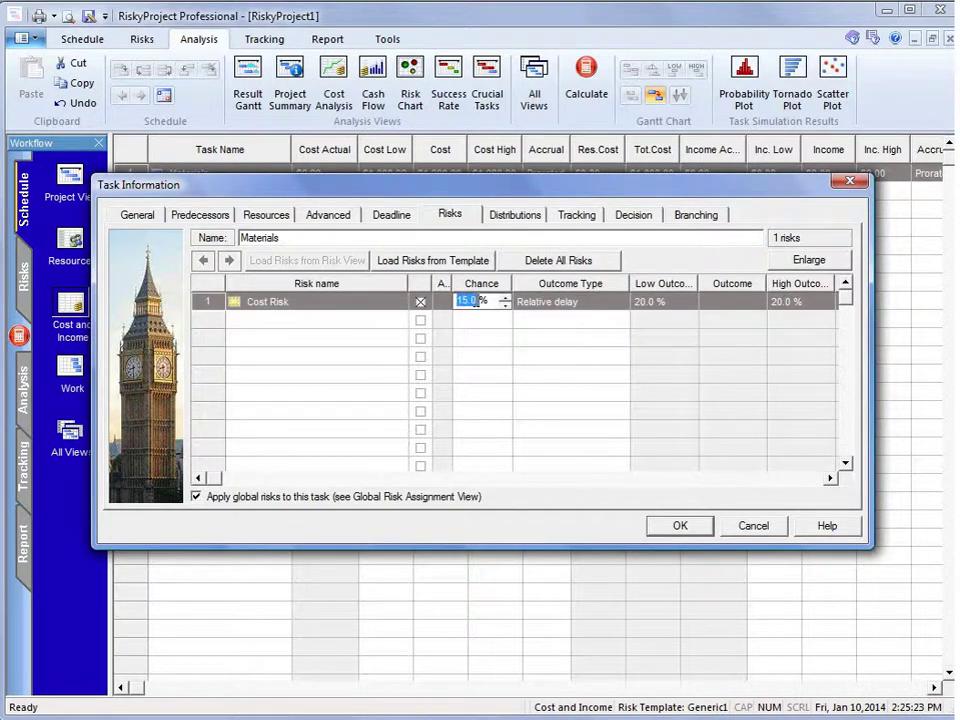
{"action": "type", "text": "50"}
{"action": "left_click", "coordinate": [626, 306]}
{"action": "left_click", "coordinate": [651, 370]}
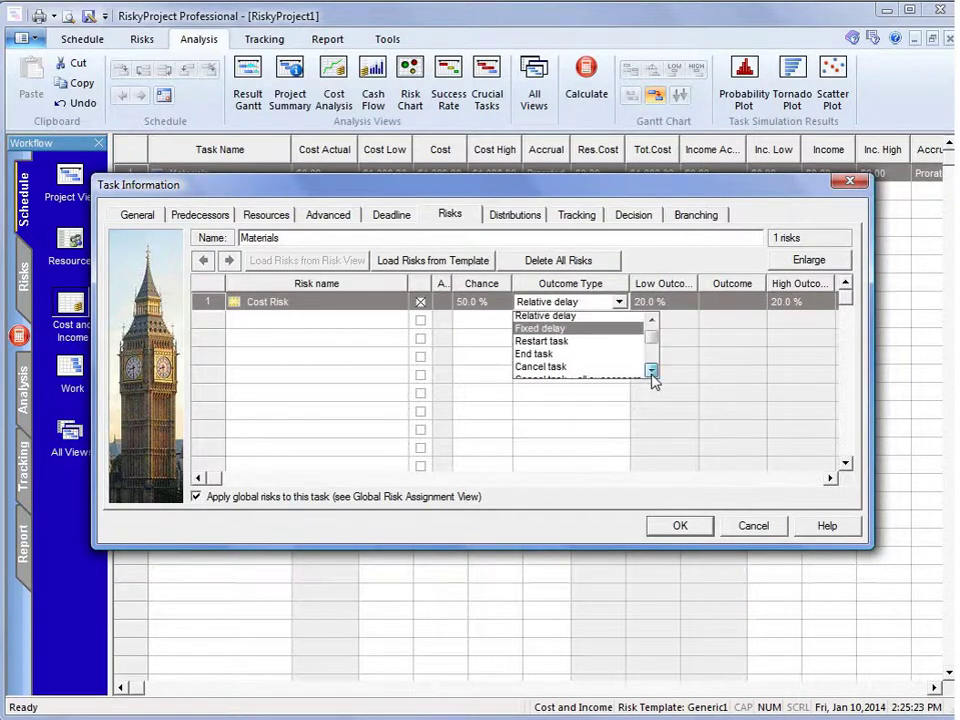
{"action": "left_click", "coordinate": [651, 370]}
{"action": "left_click", "coordinate": [651, 370]}
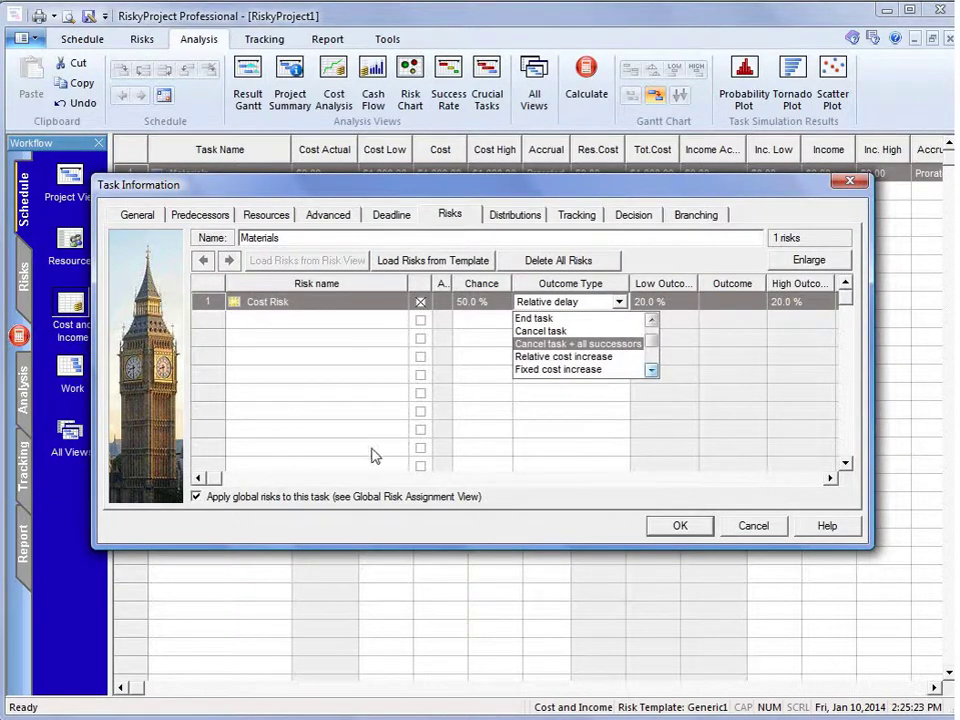
{"action": "left_click", "coordinate": [651, 370]}
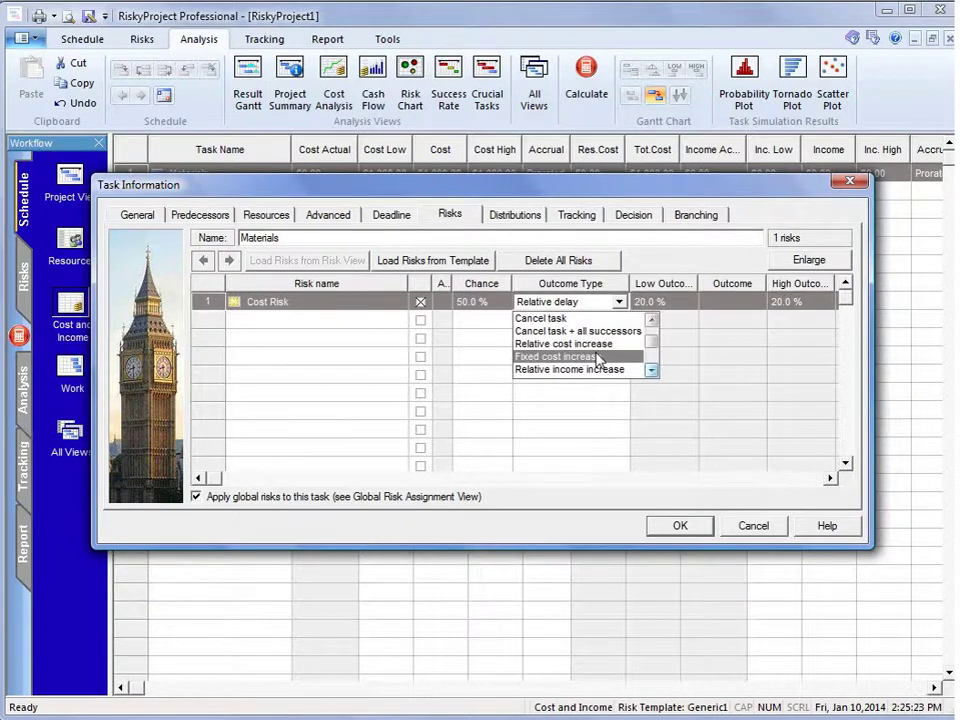
Set the outcome to relative cost increase, save the risk, and run the simulation.
{"action": "left_click", "coordinate": [604, 344]}
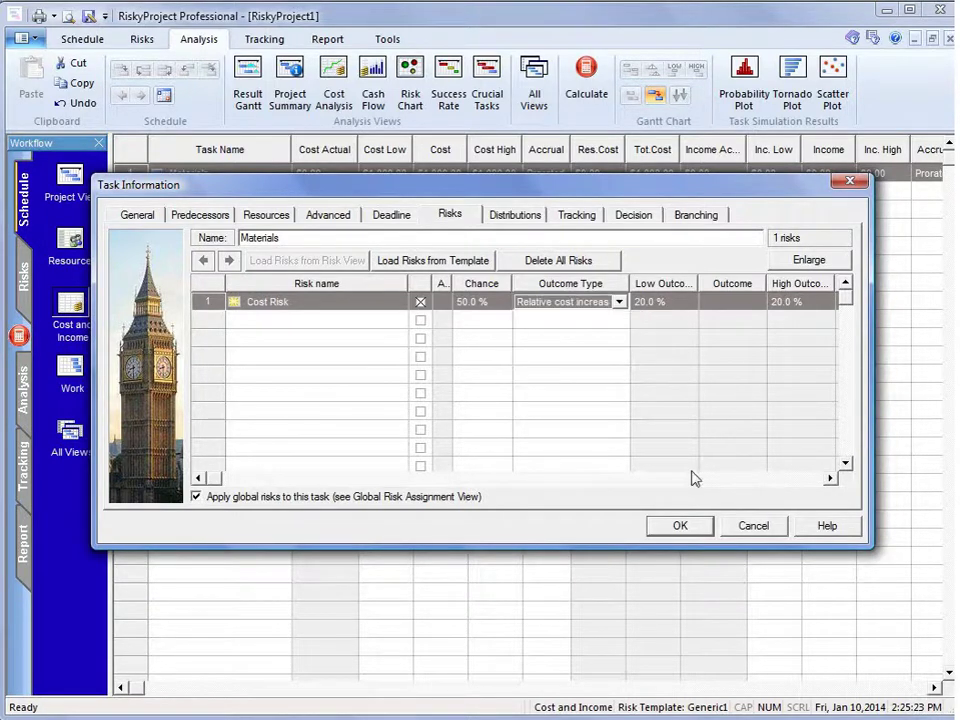
{"action": "left_click", "coordinate": [692, 527]}
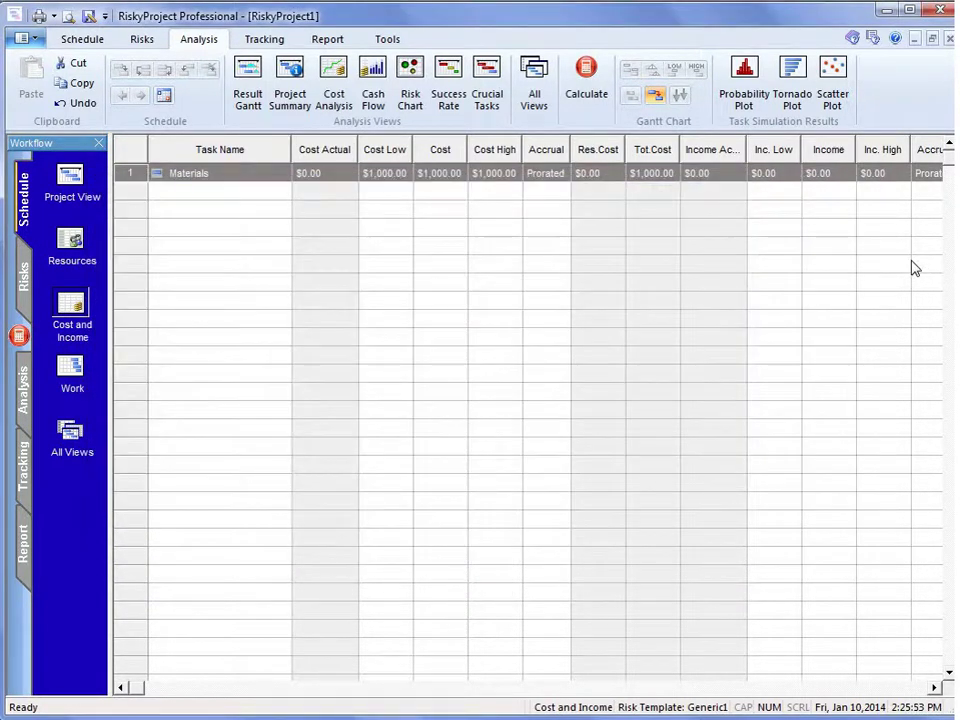
{"action": "left_click", "coordinate": [590, 100]}
Review the Materials cost histogram peaking at $1,000 and $1,200, averaging about $1,096.
{"action": "left_click", "coordinate": [131, 174]}
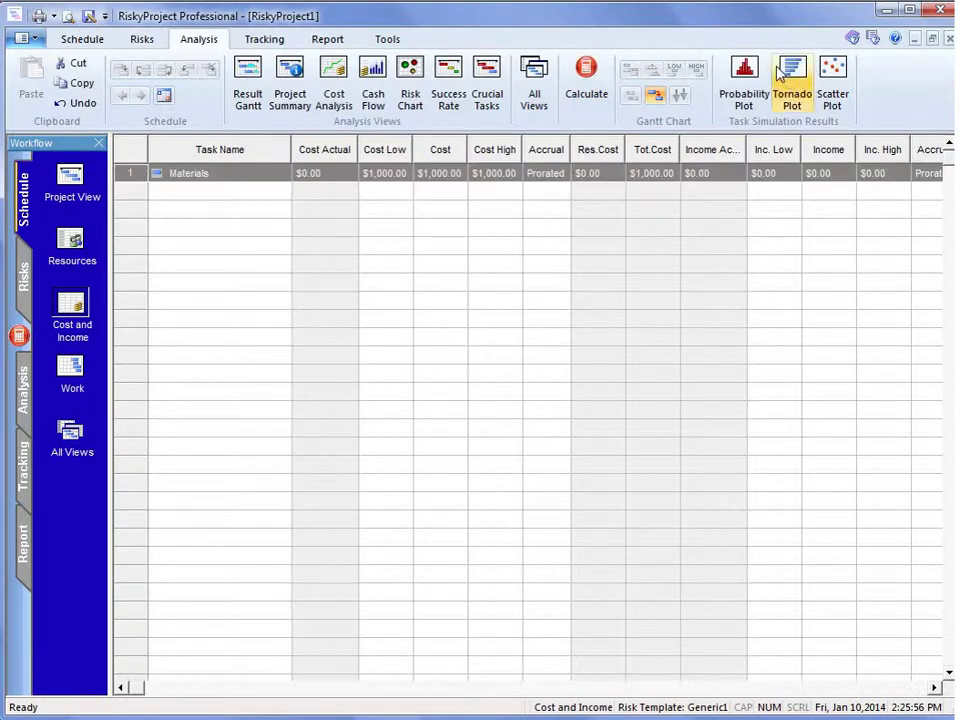
{"action": "left_click", "coordinate": [745, 80]}
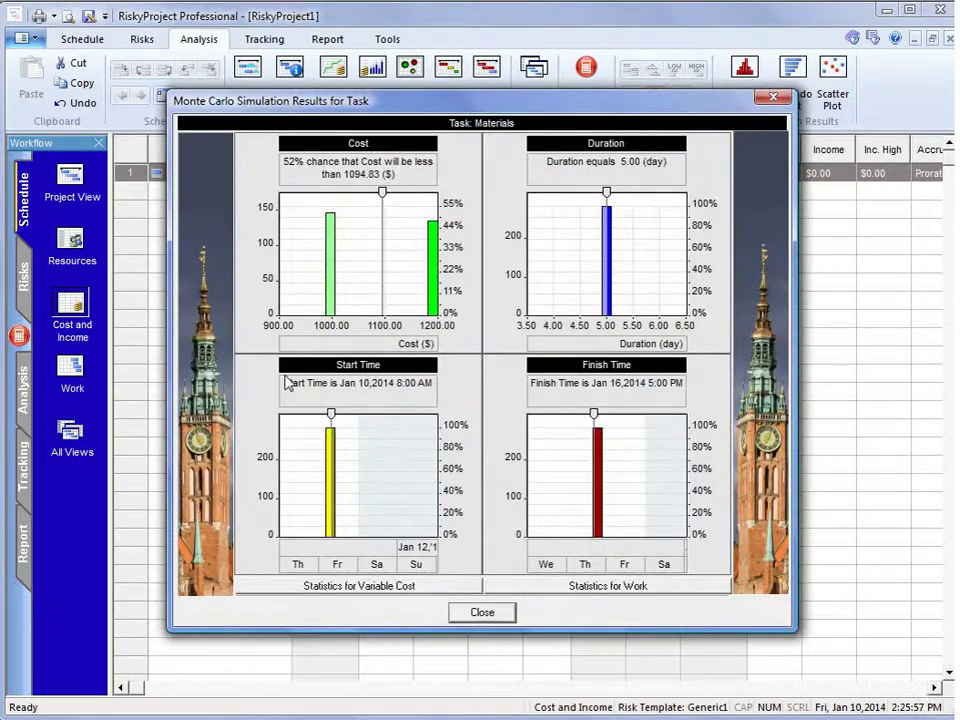
{"action": "double_click", "coordinate": [381, 274]}
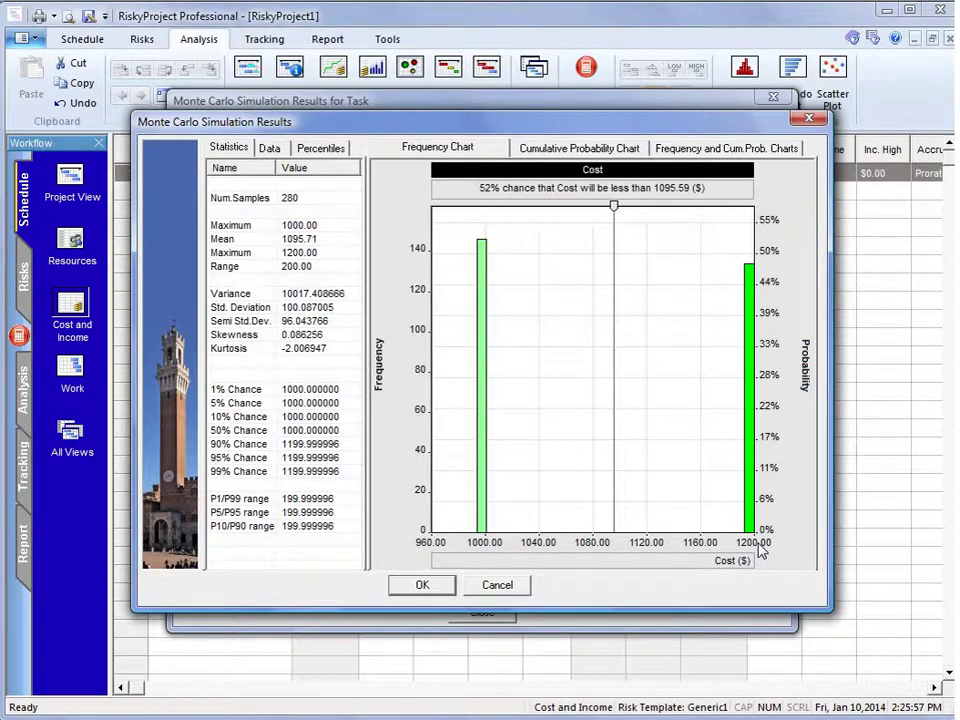
{"action": "left_click", "coordinate": [422, 585]}
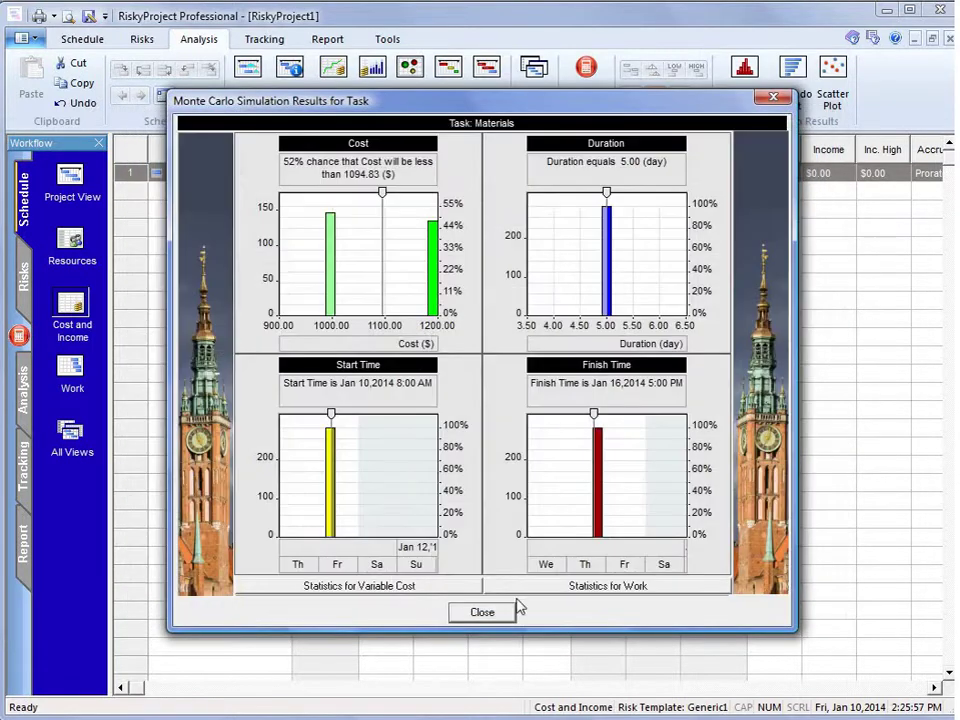
Change the Materials Cost Risk outcome type to Fixed cost increase.
{"action": "left_click", "coordinate": [485, 614]}
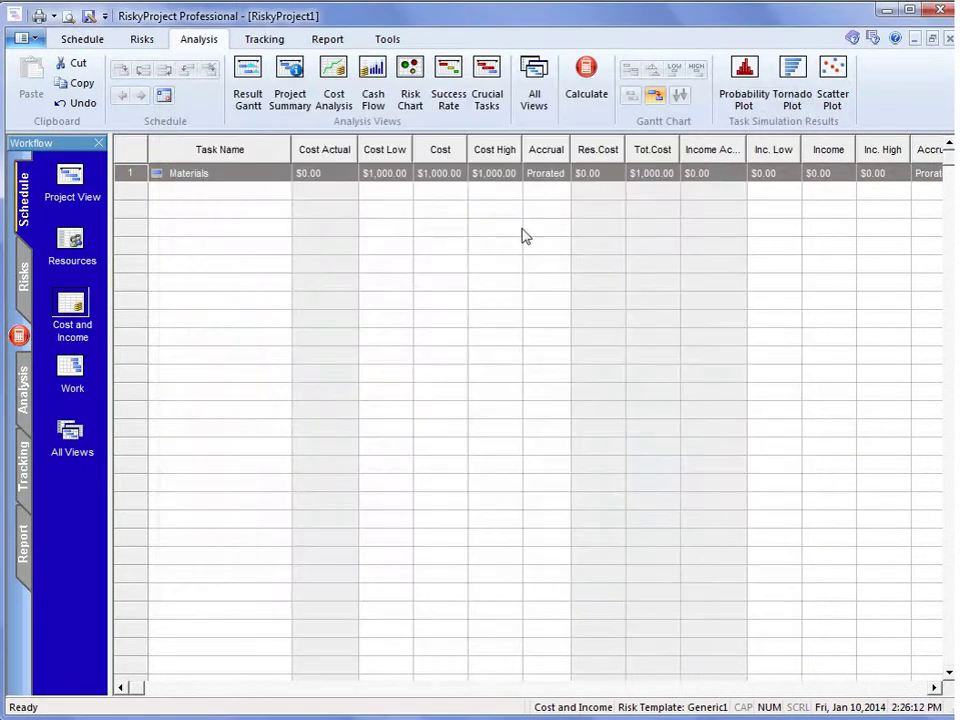
{"action": "double_click", "coordinate": [129, 175]}
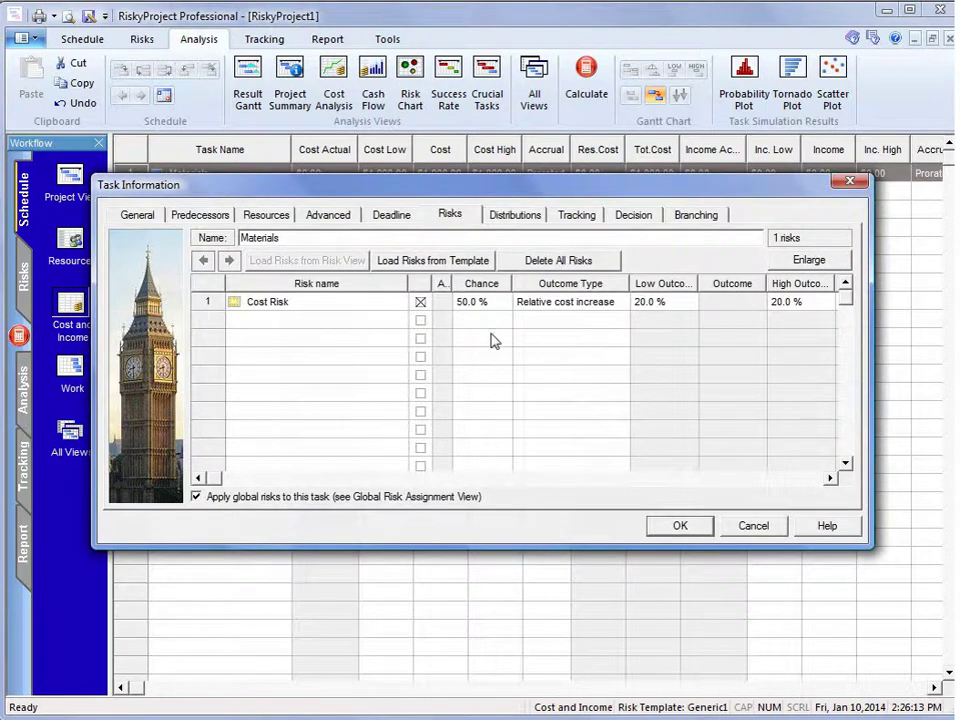
{"action": "left_click", "coordinate": [608, 302]}
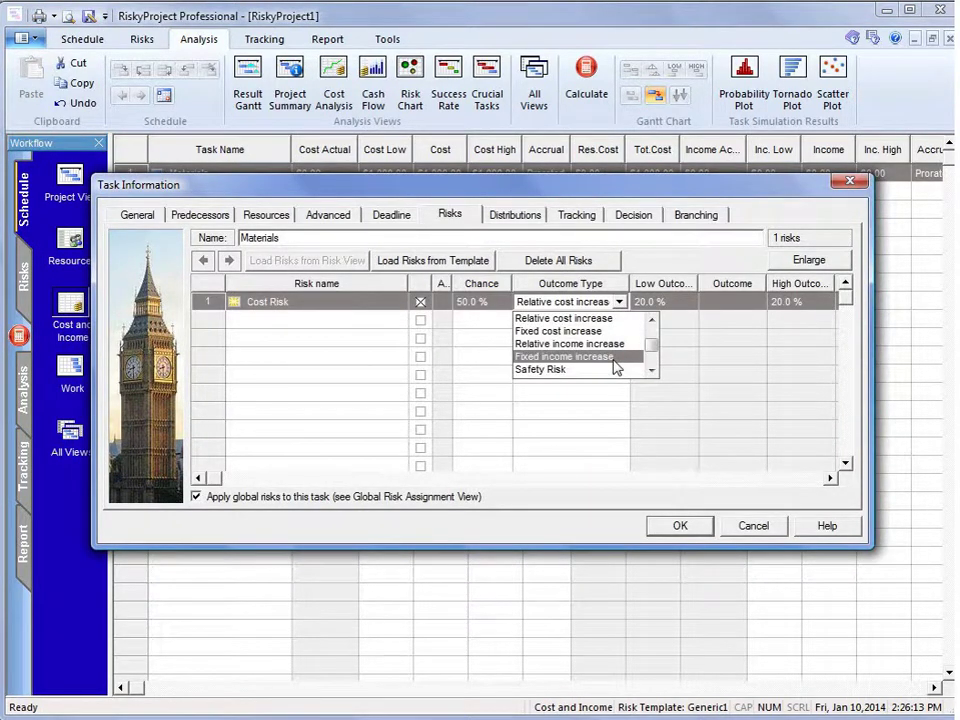
{"action": "left_click", "coordinate": [612, 331]}
Set the Cost Risk outcome to $300 and close the task details.
{"action": "left_click", "coordinate": [686, 304]}
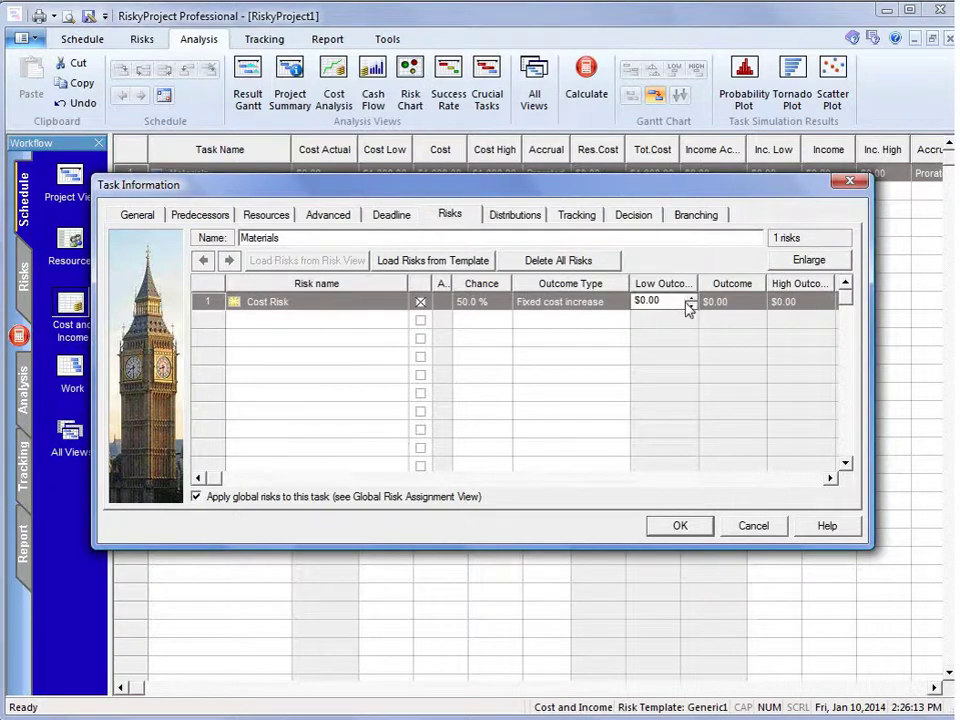
{"action": "type", "text": "3"}
{"action": "left_click_drag", "start_coordinate": [686, 302], "coordinate": [632, 304]}
{"action": "left_click", "coordinate": [795, 336]}
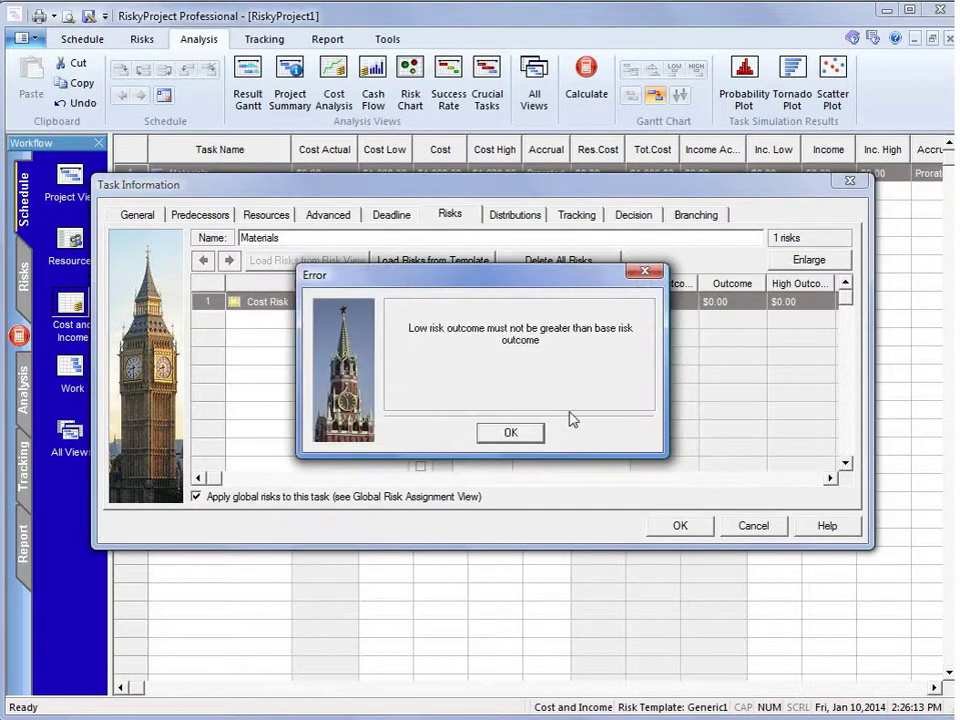
{"action": "key", "text": "Return"}
{"action": "left_click", "coordinate": [725, 300]}
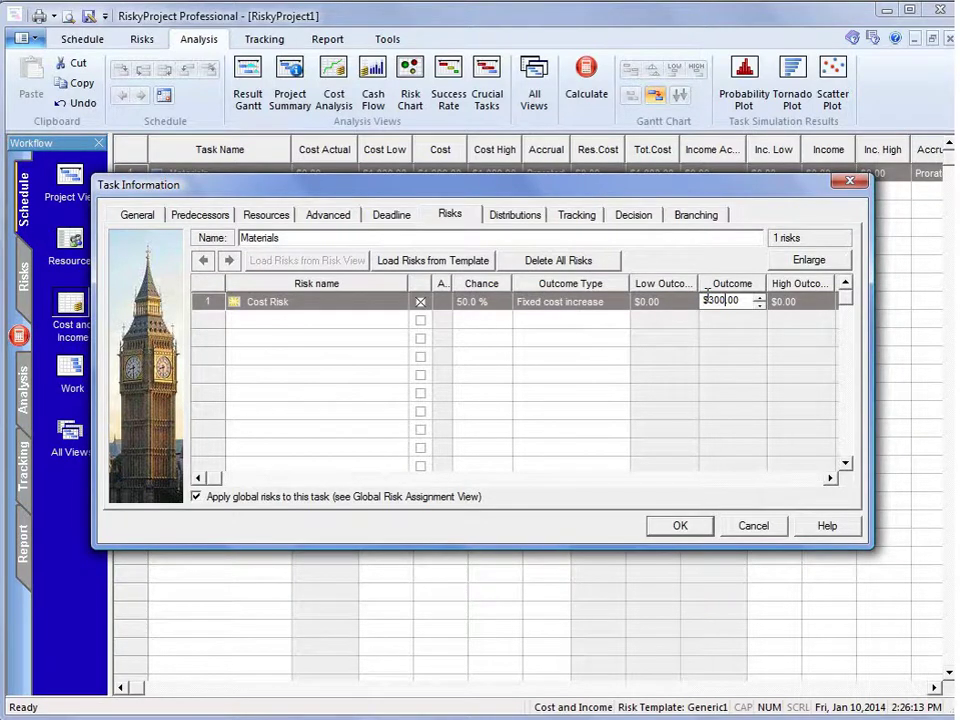
{"action": "left_click", "coordinate": [712, 338]}
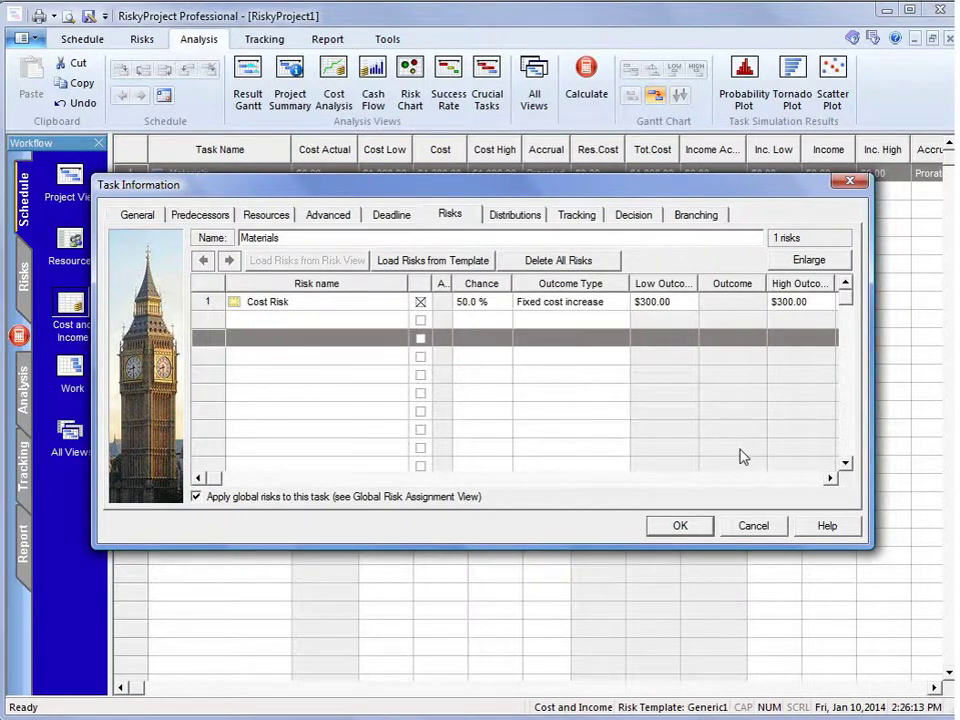
{"action": "left_click", "coordinate": [700, 530]}
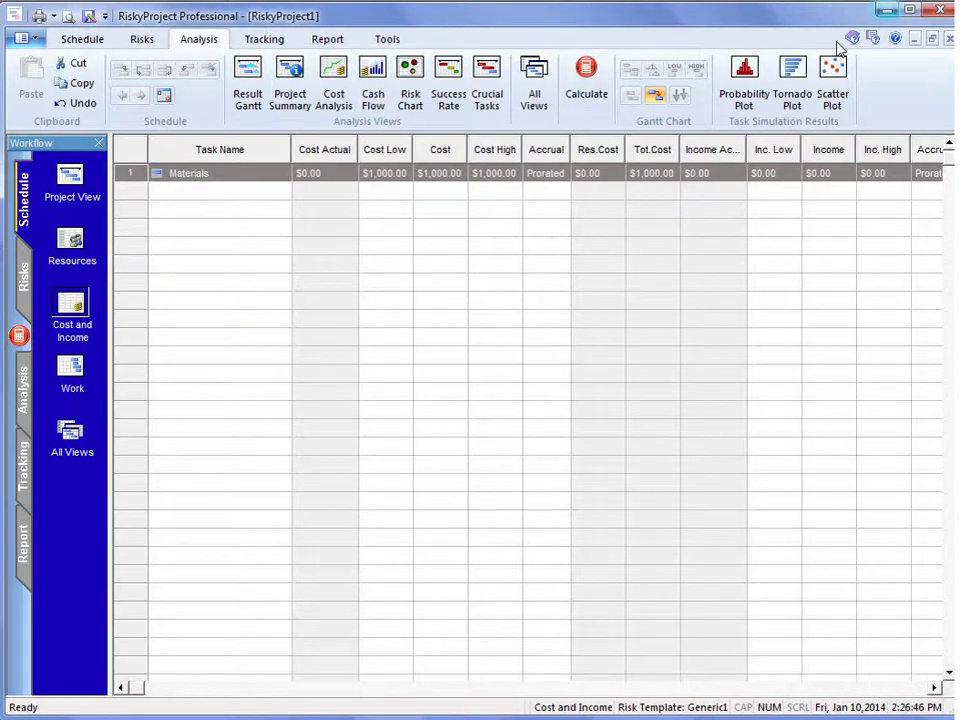
{"action": "left_click", "coordinate": [744, 75]}
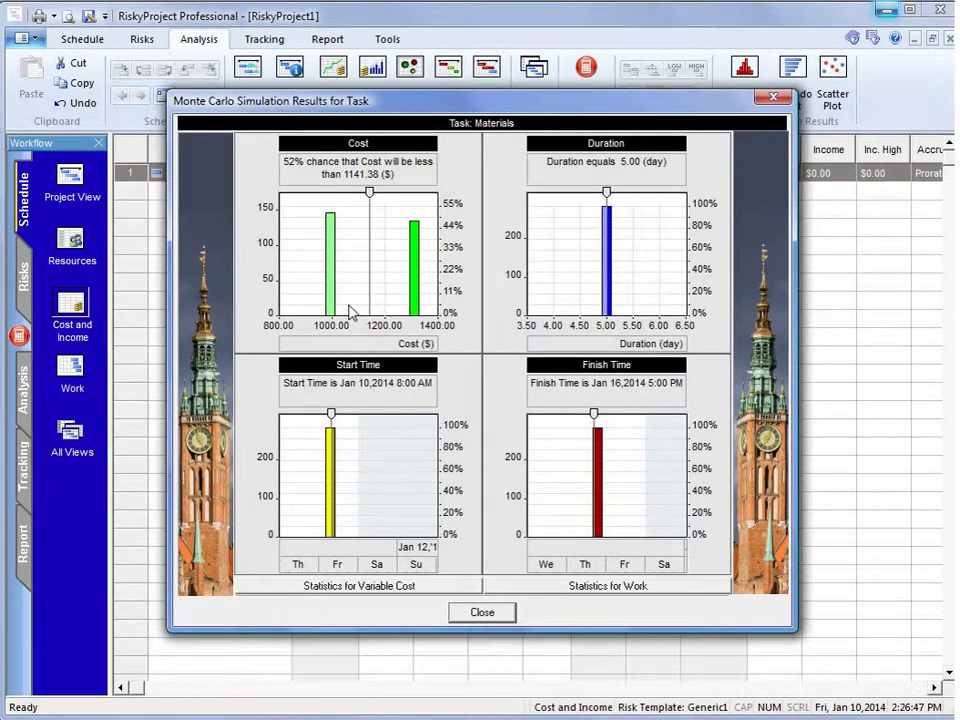
{"action": "double_click", "coordinate": [350, 312]}
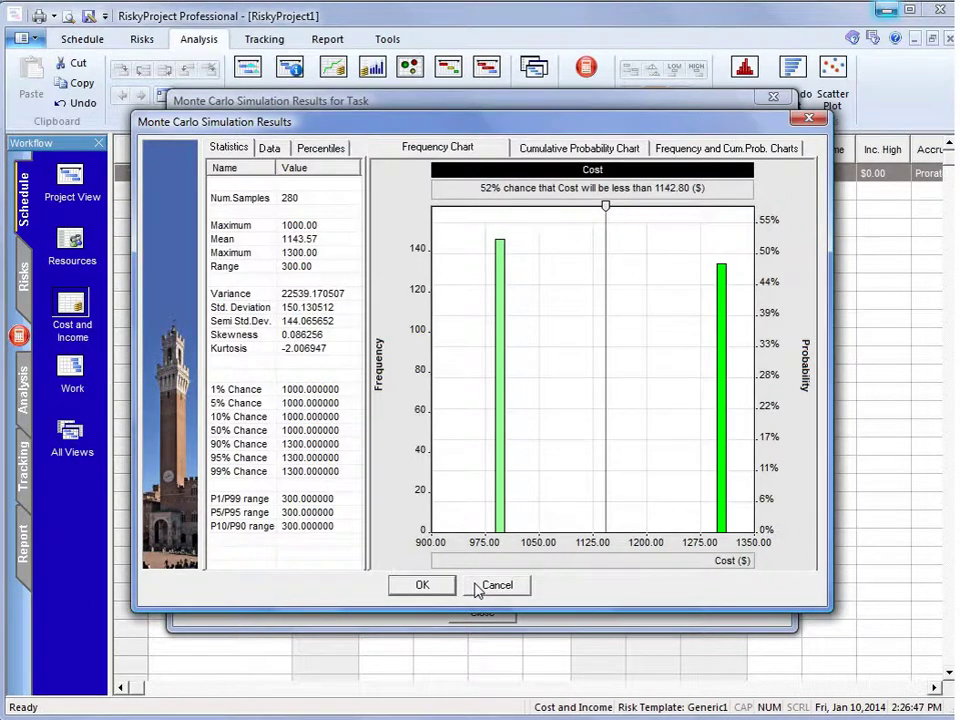
{"action": "left_click", "coordinate": [452, 595]}
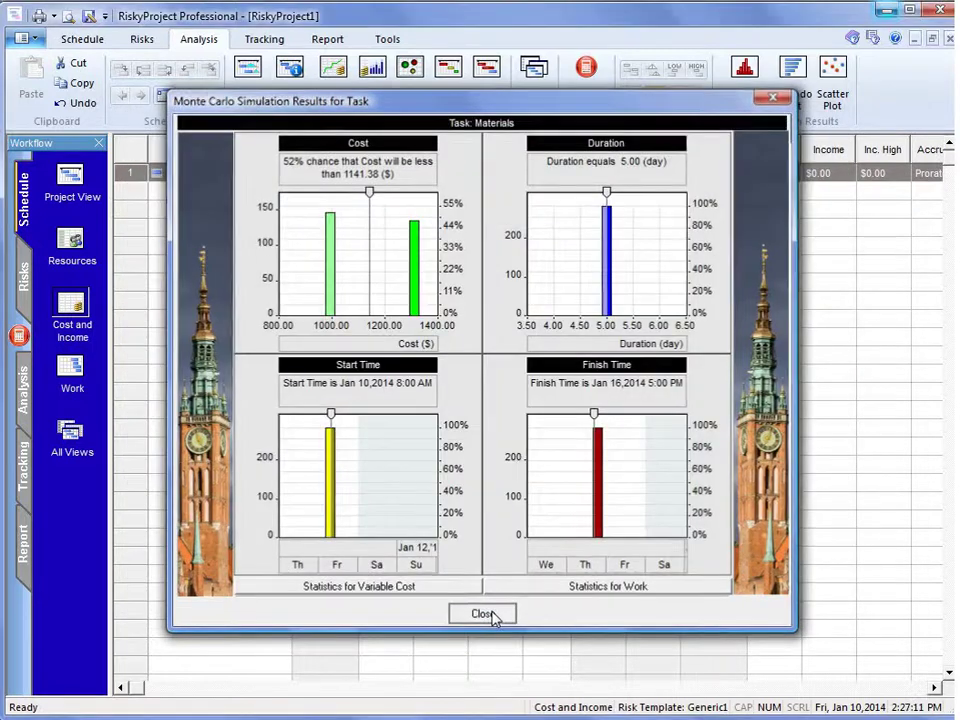
{"action": "left_click", "coordinate": [486, 614]}
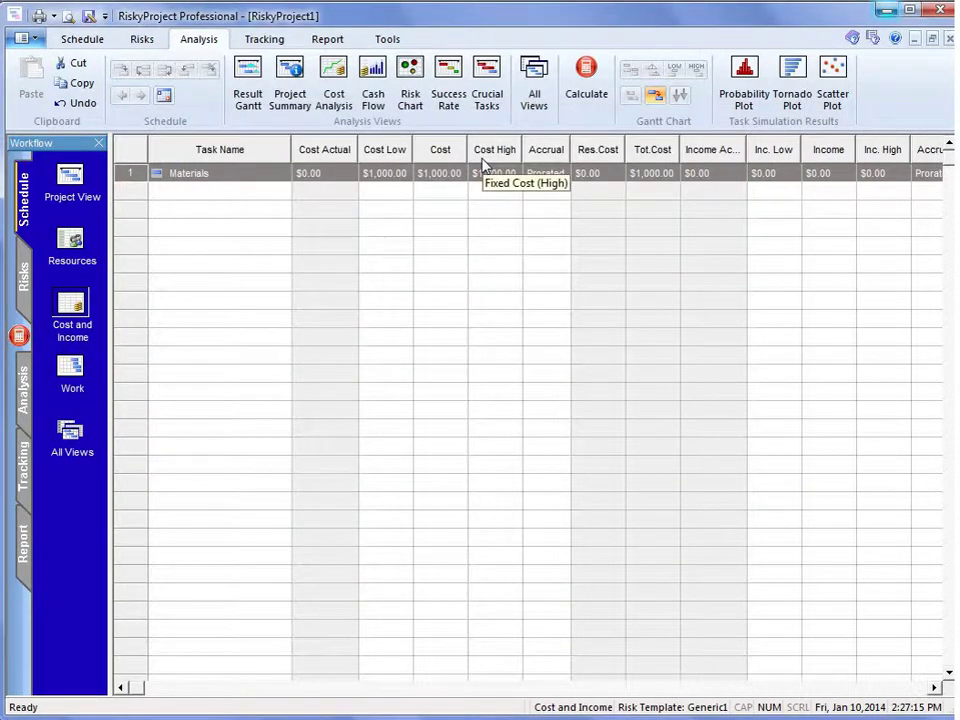
Set the Materials Cost Risk distribution to Triangular in the enlarged risk list.
{"action": "double_click", "coordinate": [137, 173]}
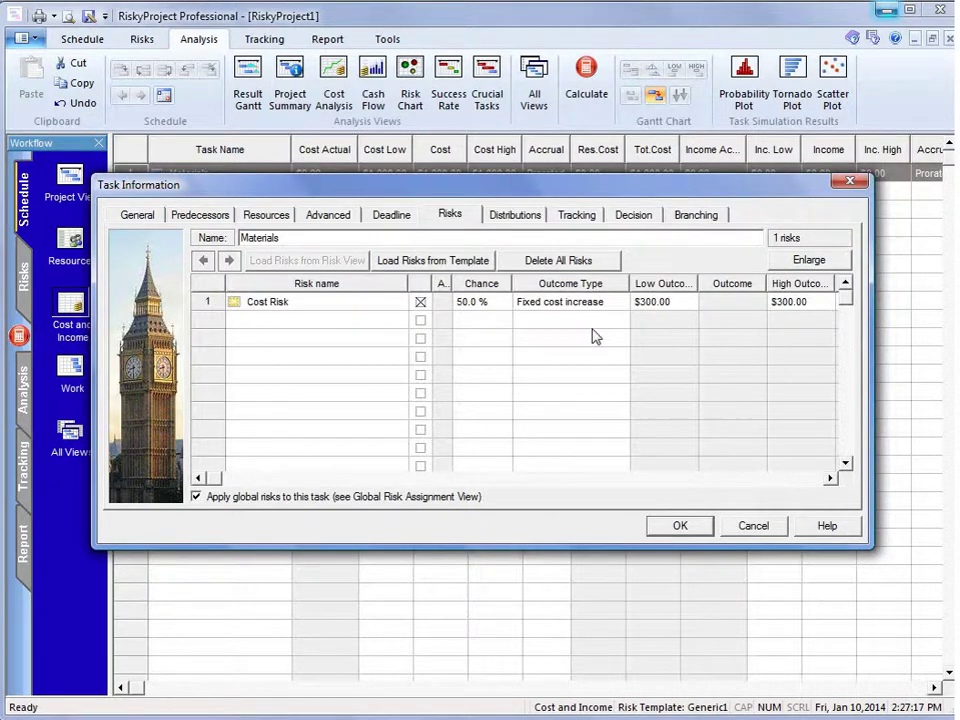
{"action": "left_click", "coordinate": [686, 302]}
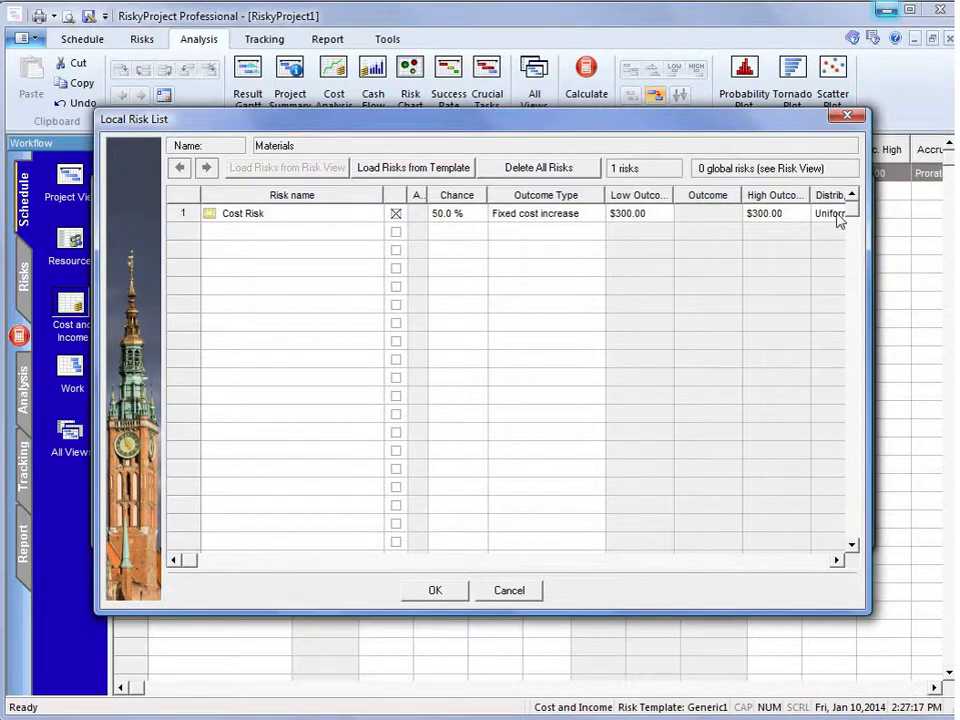
{"action": "left_click", "coordinate": [837, 215]}
{"action": "left_click", "coordinate": [837, 226]}
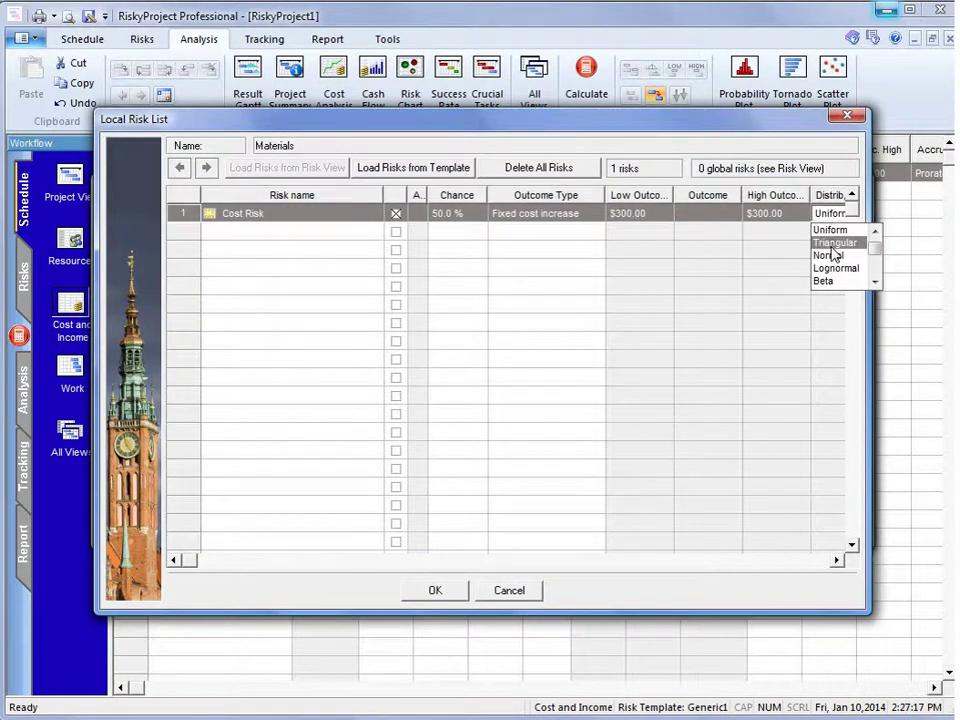
{"action": "left_click", "coordinate": [831, 242]}
{"action": "left_click", "coordinate": [789, 268]}
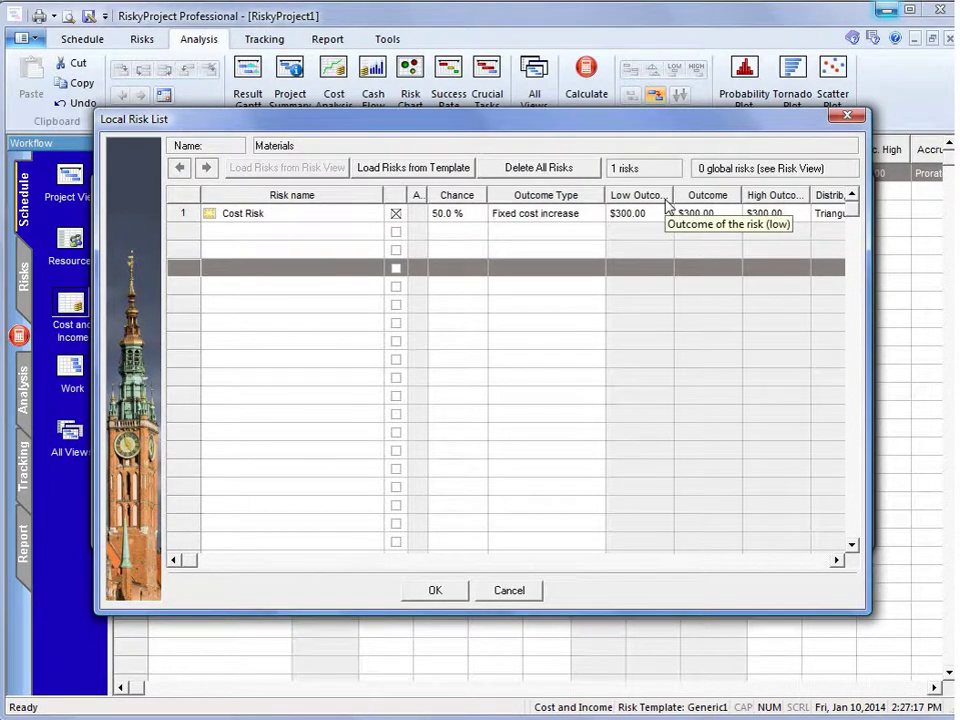
Enter a $100 low and $200 most likely outcome for the Cost Risk.
{"action": "left_click", "coordinate": [660, 213]}
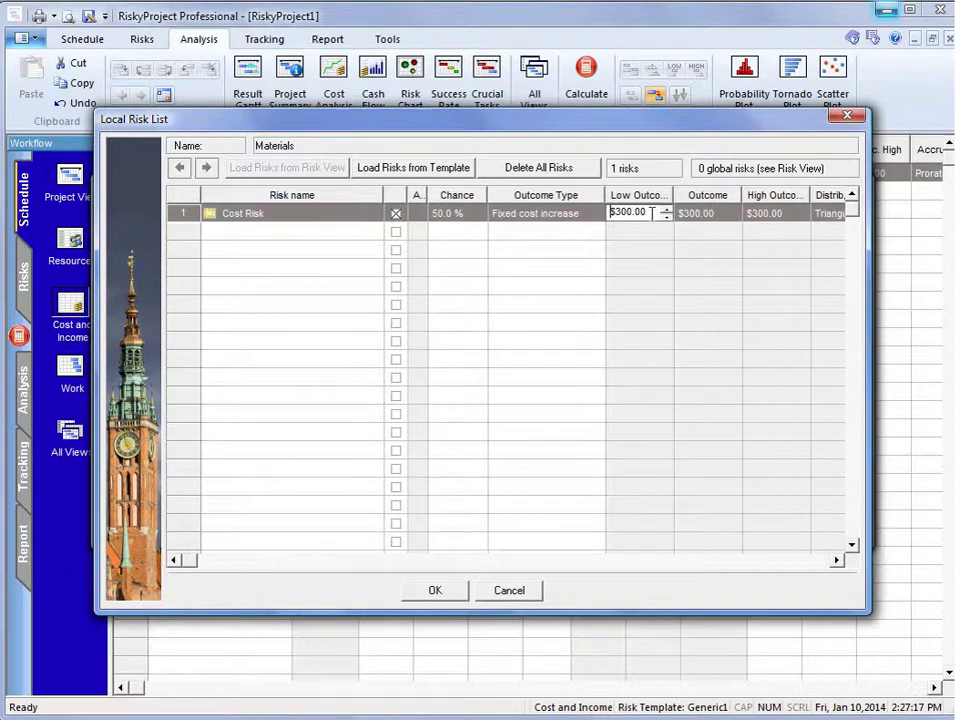
{"action": "double_click", "coordinate": [630, 213]}
{"action": "type", "text": "100"}
{"action": "left_click", "coordinate": [660, 253]}
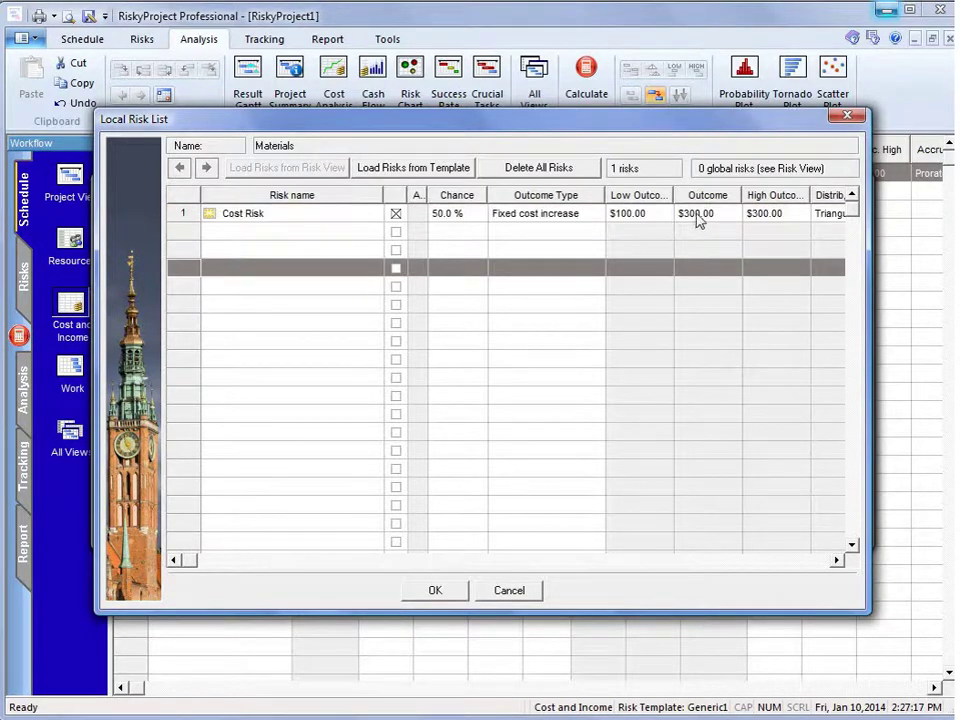
{"action": "left_click", "coordinate": [698, 213]}
{"action": "double_click", "coordinate": [697, 213]}
{"action": "type", "text": "200"}
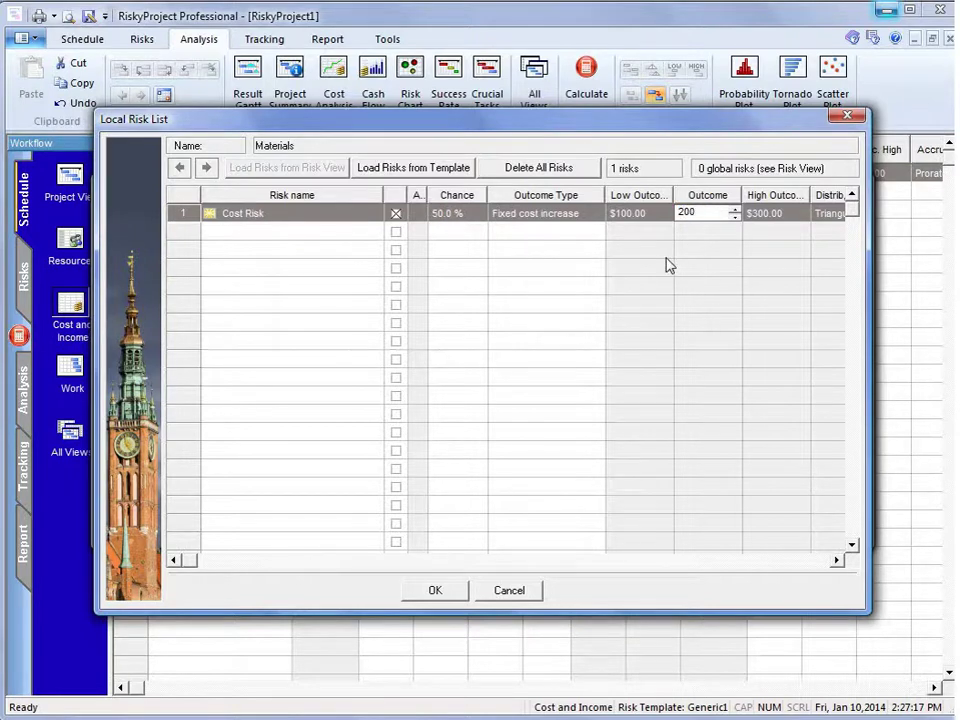
{"action": "left_click", "coordinate": [693, 255]}
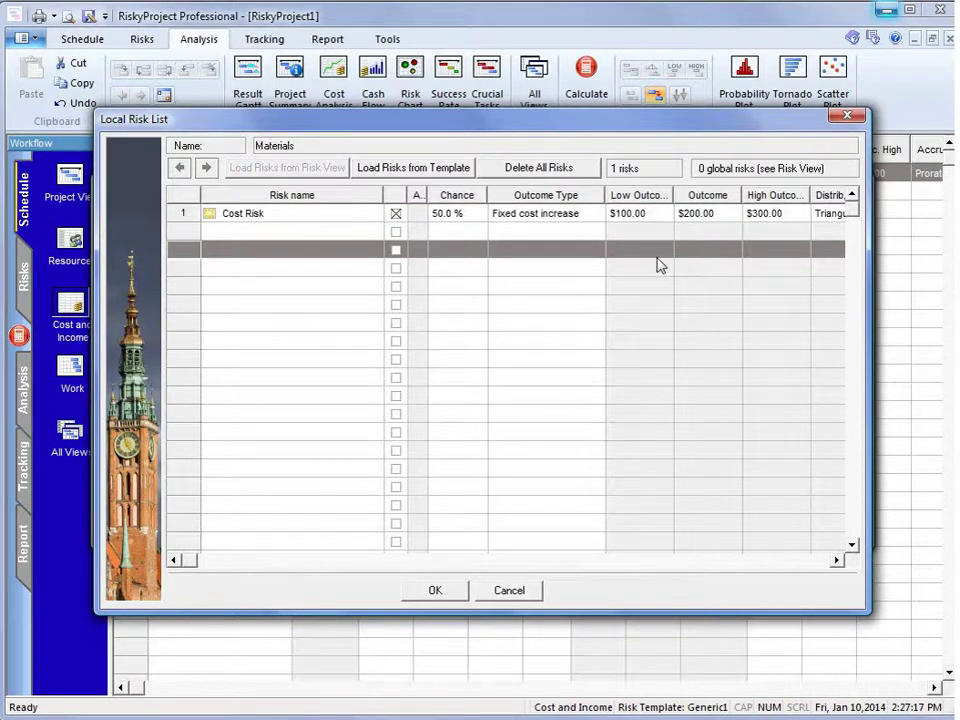
Enter a $350 high outcome and return to the task details.
{"action": "left_click", "coordinate": [770, 213]}
{"action": "double_click", "coordinate": [770, 213]}
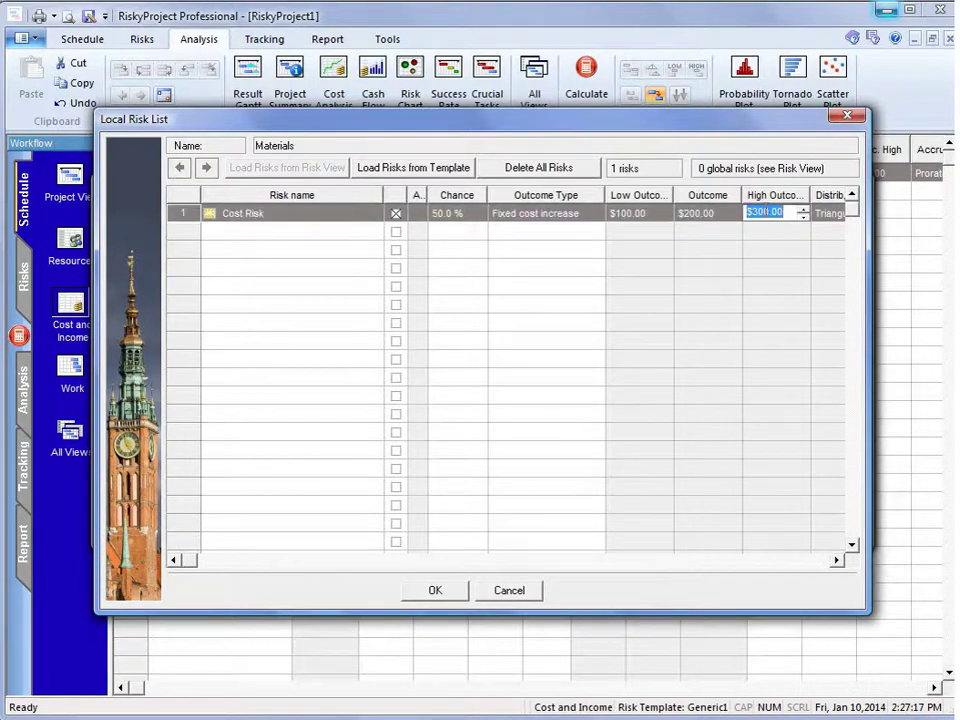
{"action": "type", "text": "350"}
{"action": "left_click", "coordinate": [681, 268]}
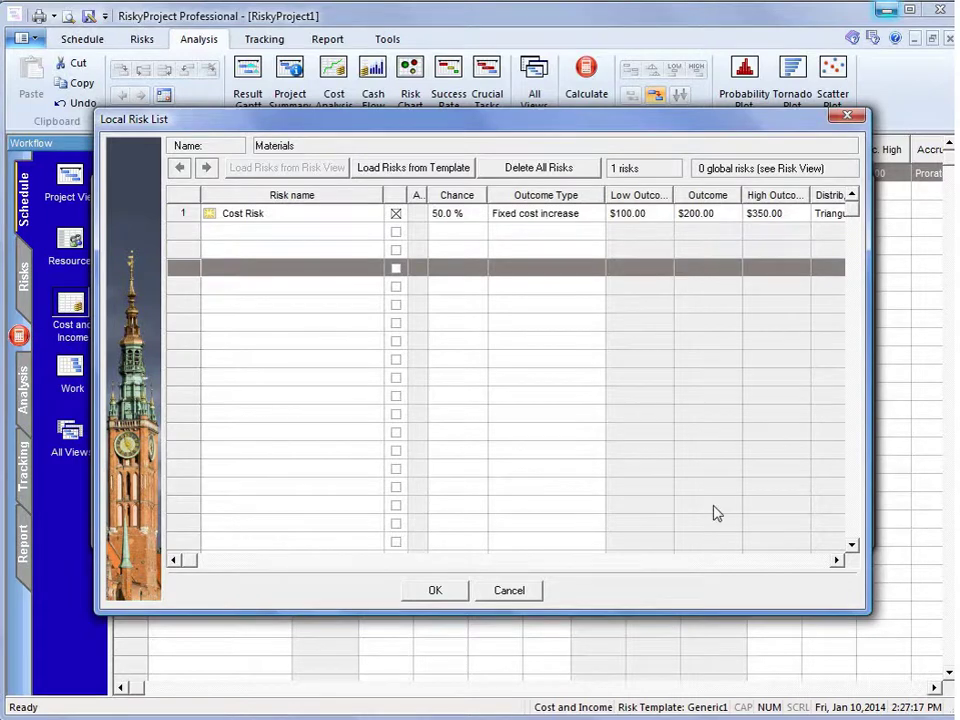
{"action": "left_click", "coordinate": [457, 588]}
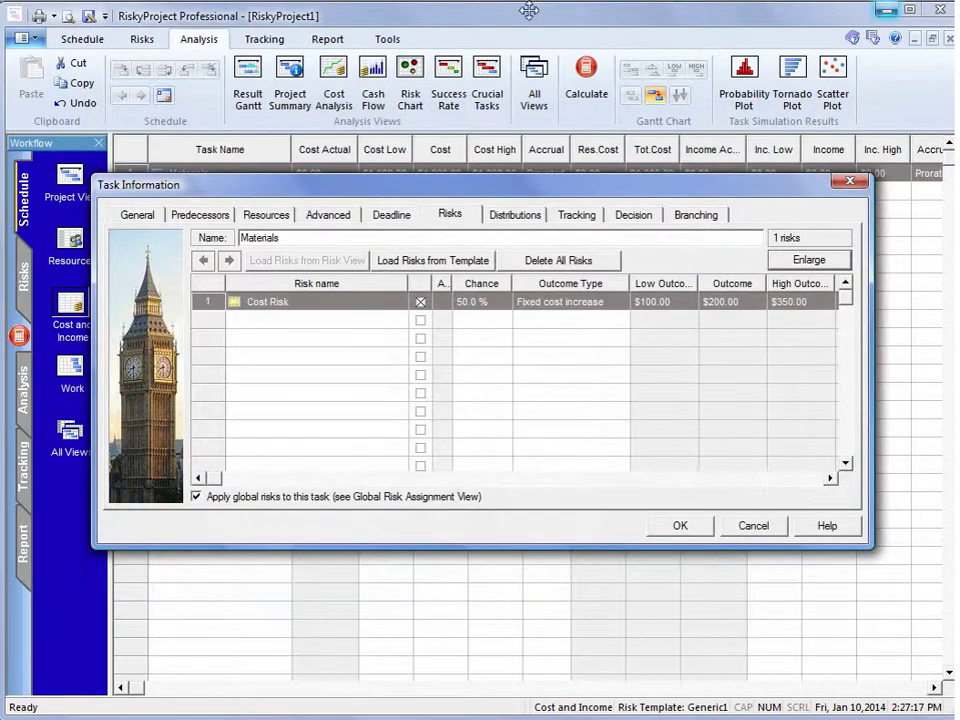
{"action": "left_click", "coordinate": [681, 525]}
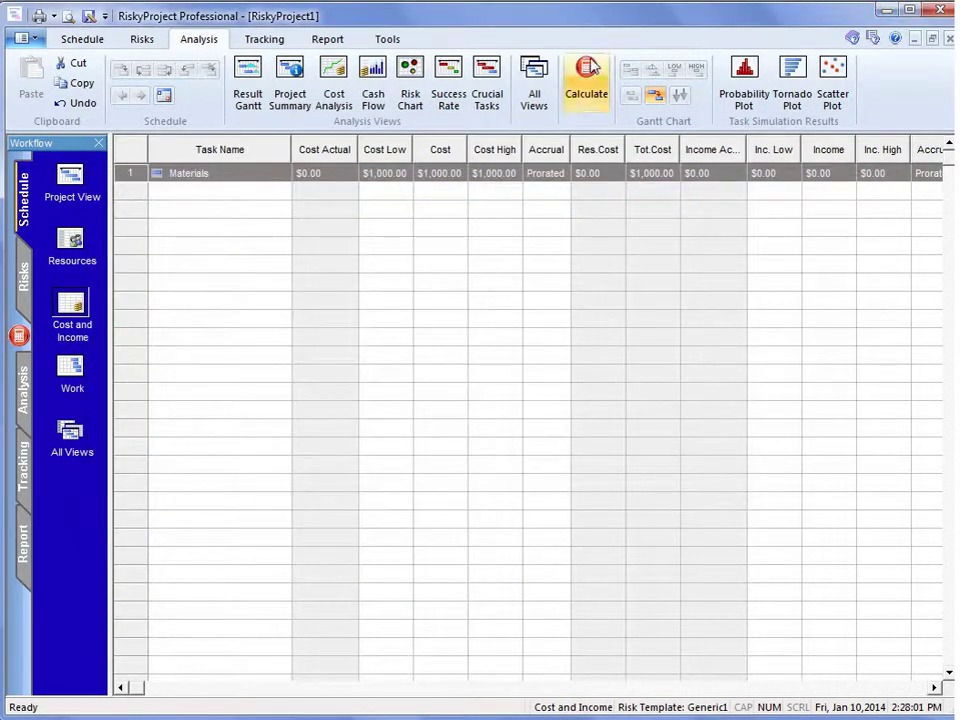
{"action": "left_click", "coordinate": [138, 175]}
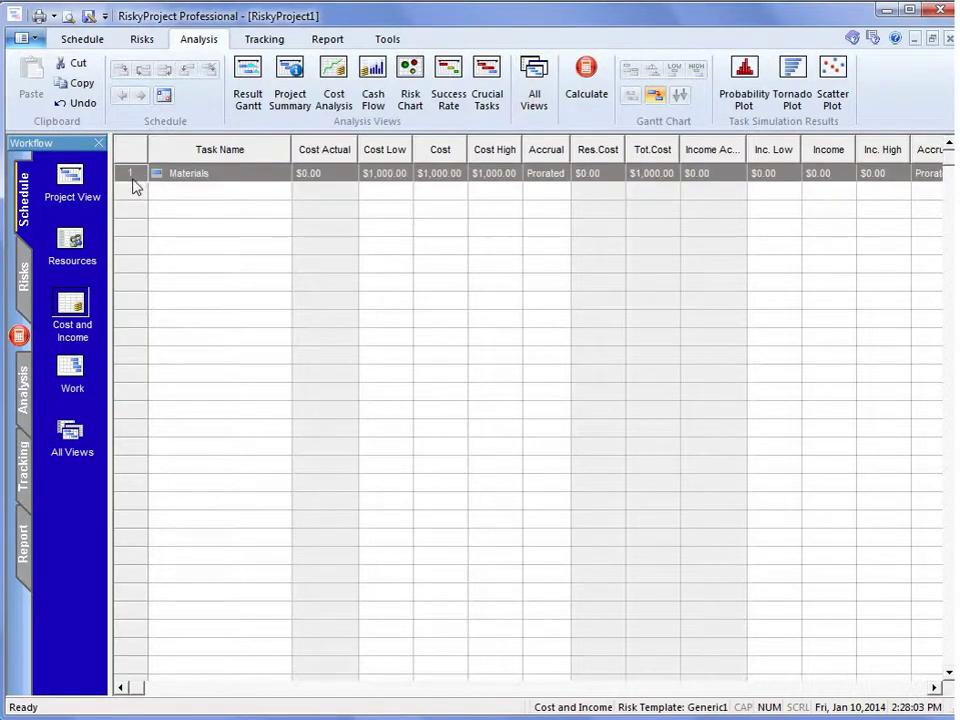
{"action": "left_click", "coordinate": [744, 80]}
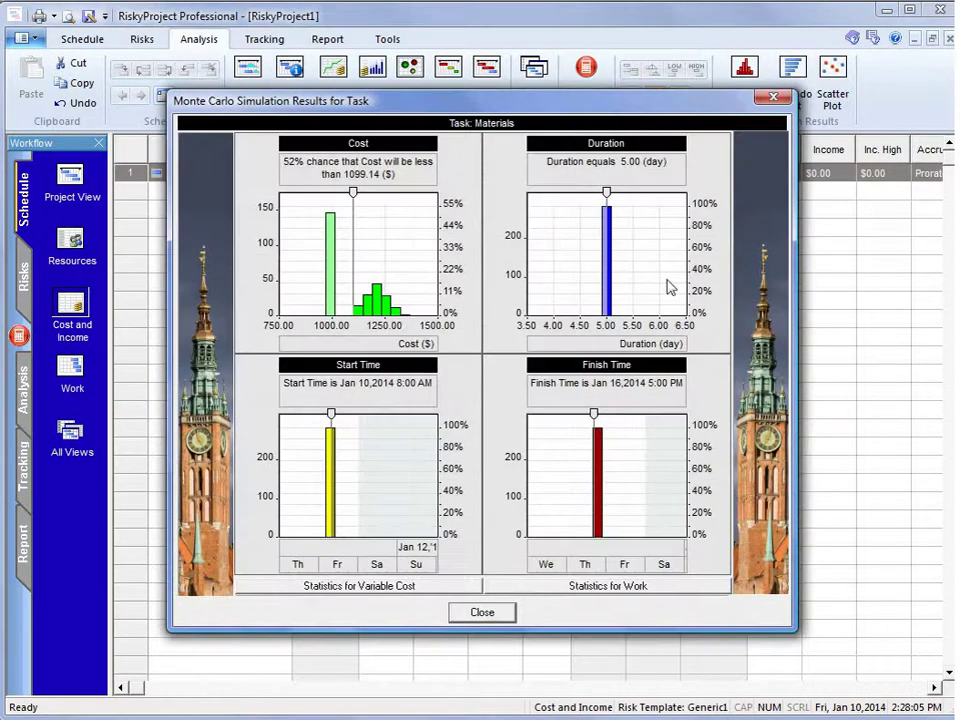
{"action": "double_click", "coordinate": [375, 281]}
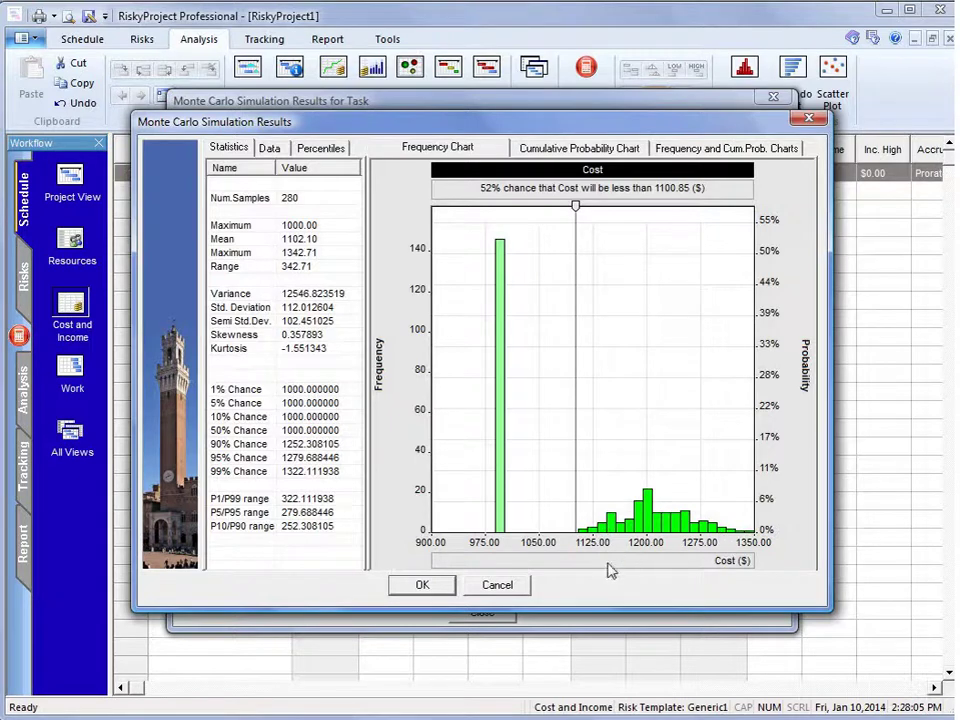
{"action": "left_click", "coordinate": [425, 588]}
{"action": "left_click", "coordinate": [483, 613]}
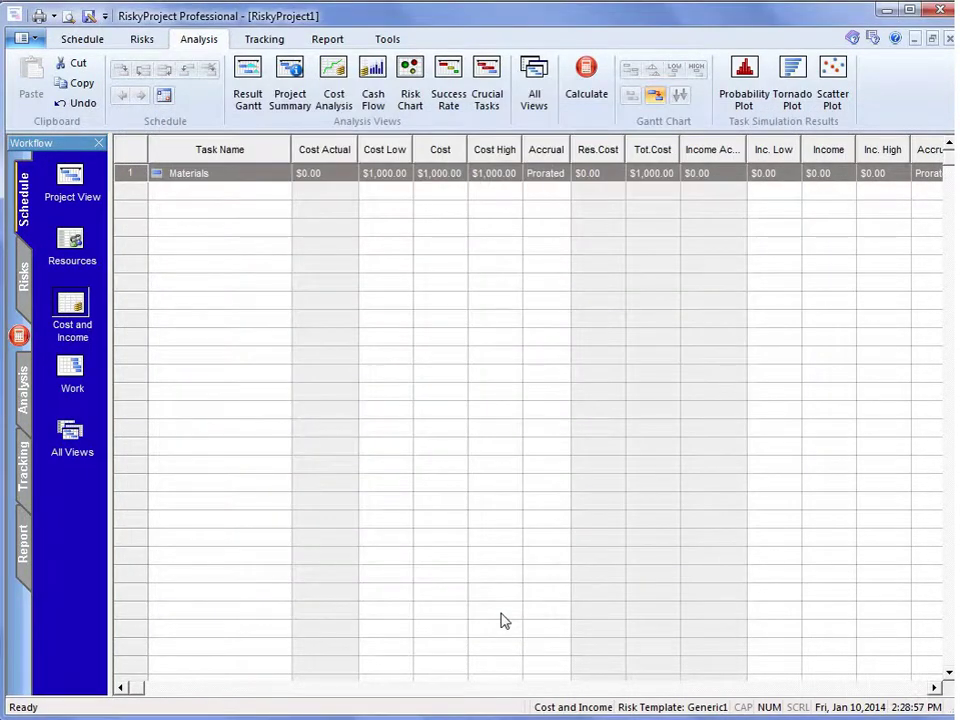